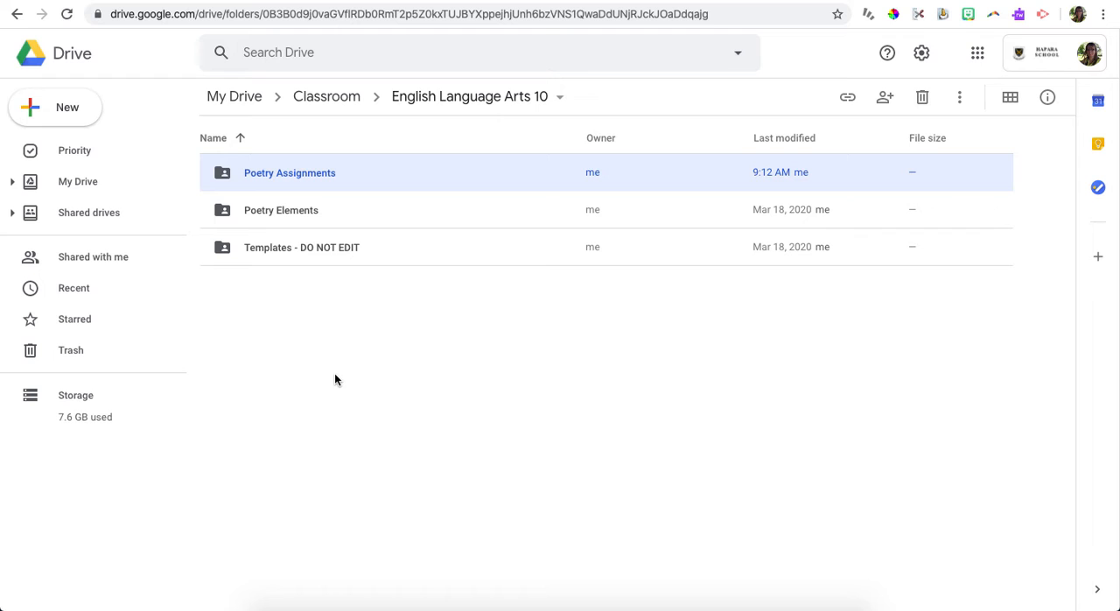
# Step: Open the Poetry Assignments folder in Drive, and start a new assignment in the English/Language Arts 10 class in Google Classroom
pyautogui.doubleClick(296, 178)
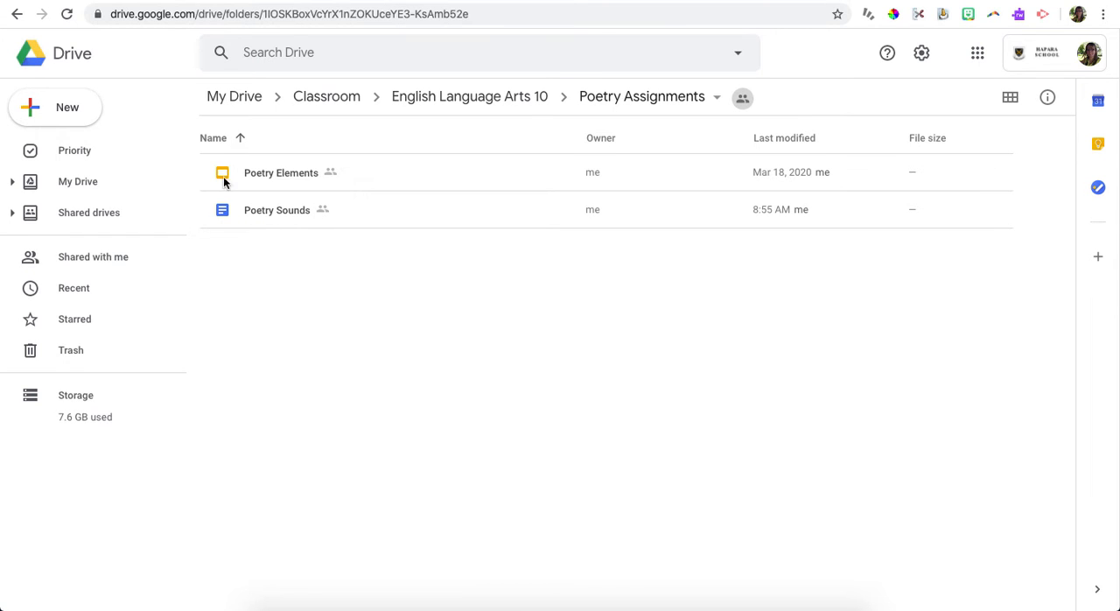
pyautogui.click(479, 1)
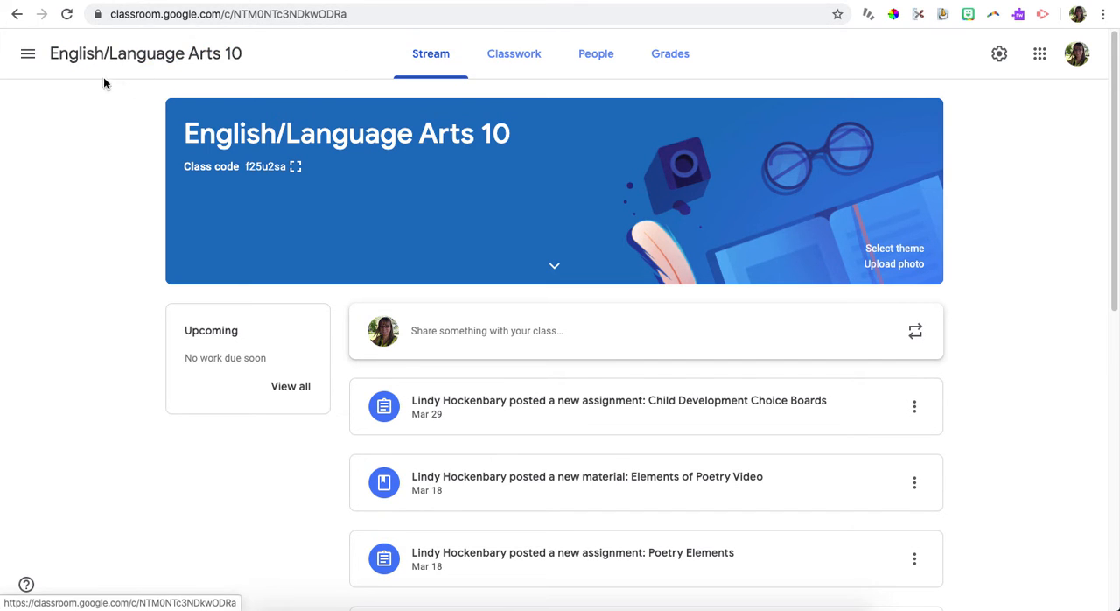
pyautogui.click(519, 66)
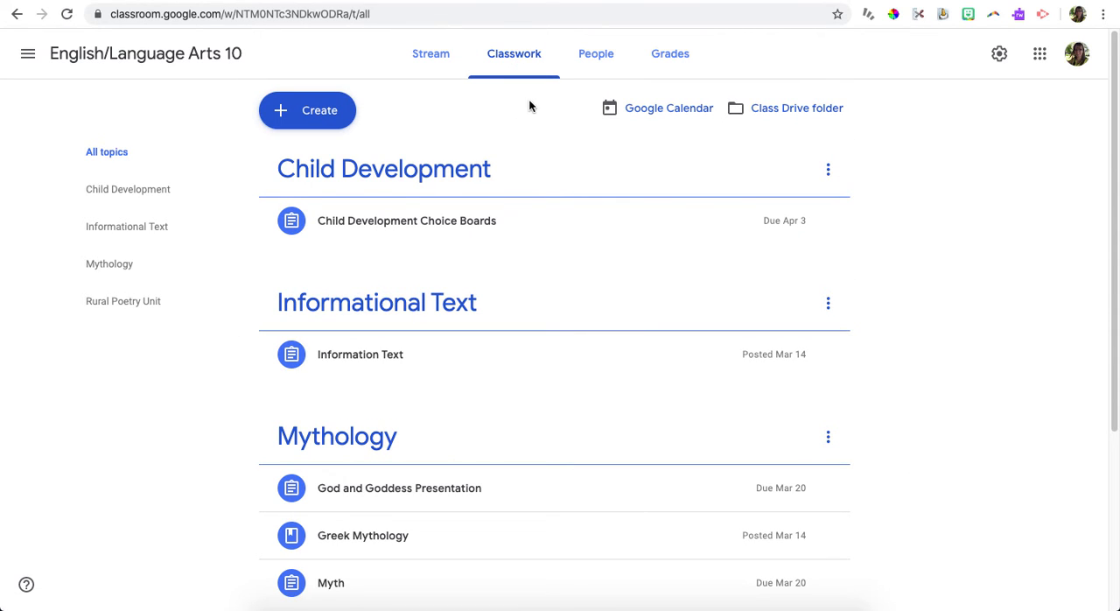
pyautogui.click(312, 110)
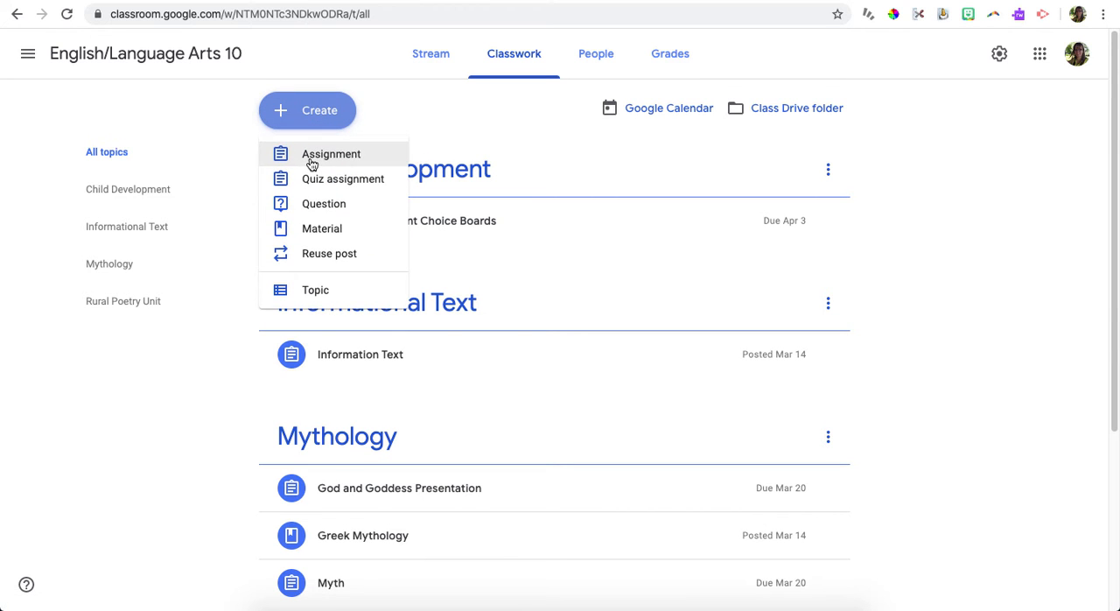
pyautogui.click(312, 162)
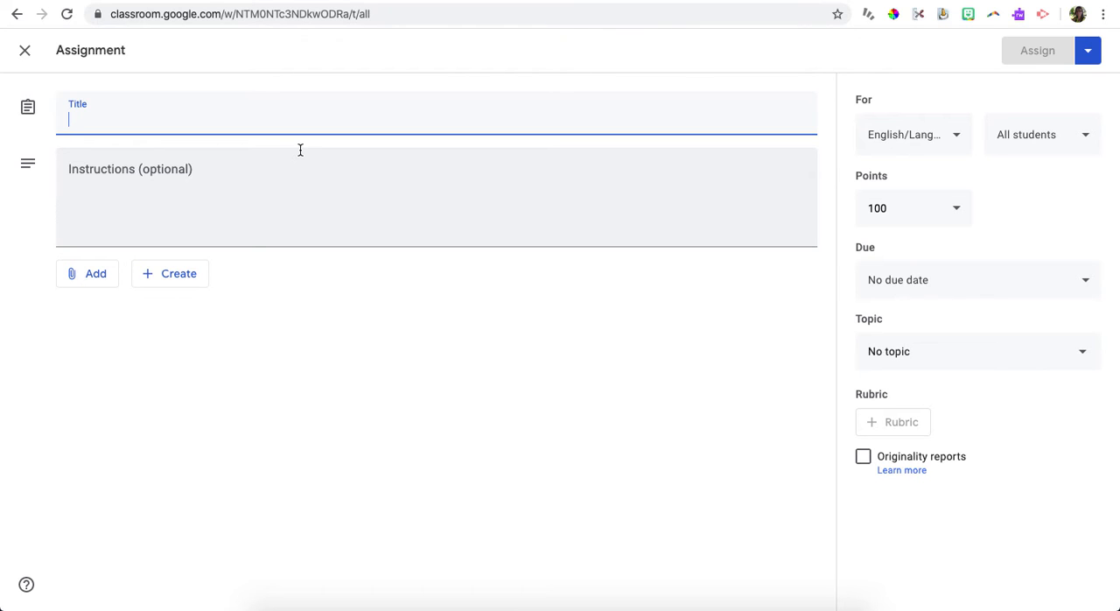
# Step: Title the assignment "Week 3 4/13/20"
pyautogui.write('Week')
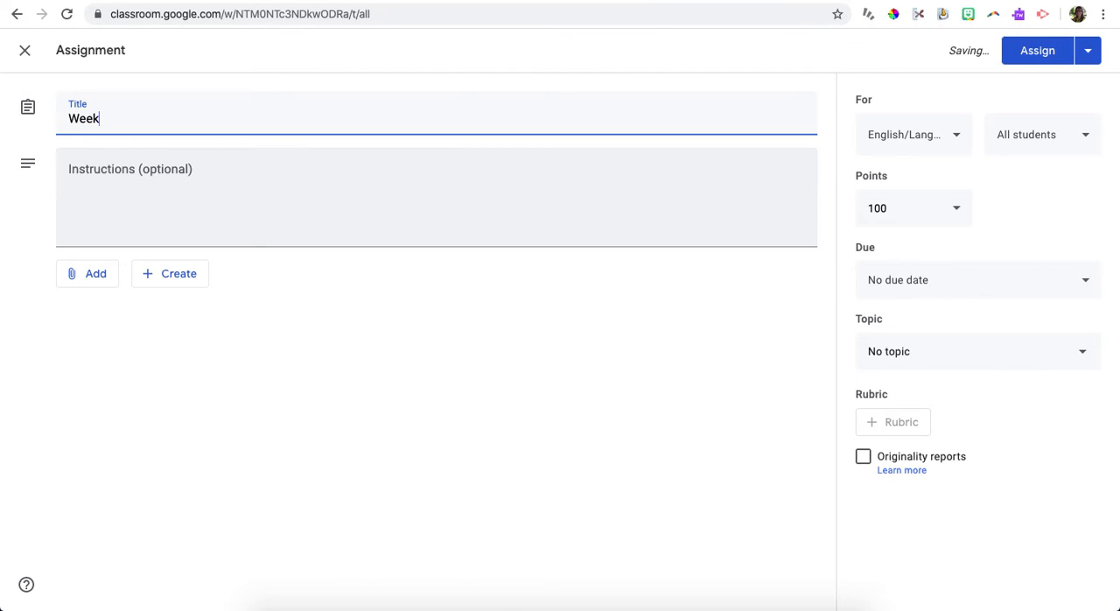
pyautogui.write(' 3 4/1')
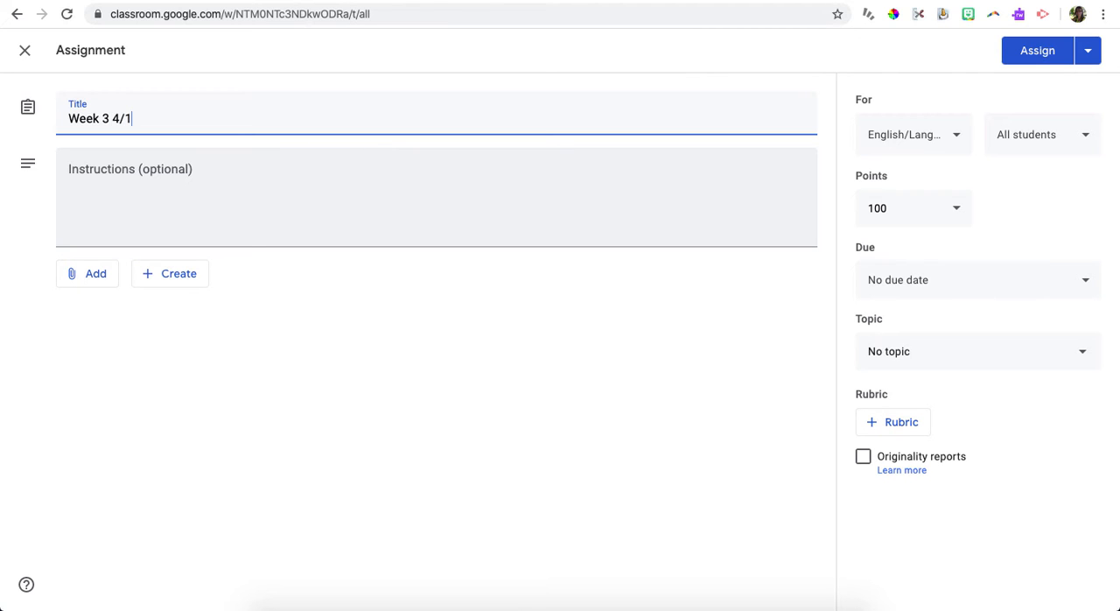
pyautogui.write('3/20')
pyautogui.click(137, 171)
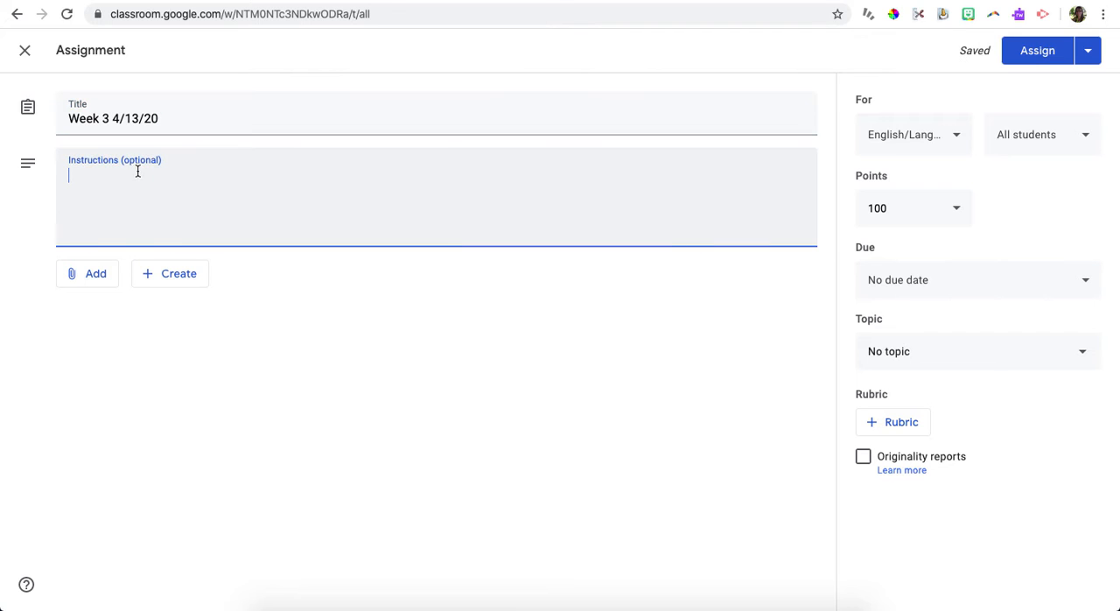
# Step: Browse My Drive for an attachment, opening Classroom, English Language Arts 10 and its Poetry Assignments folder
pyautogui.click(82, 278)
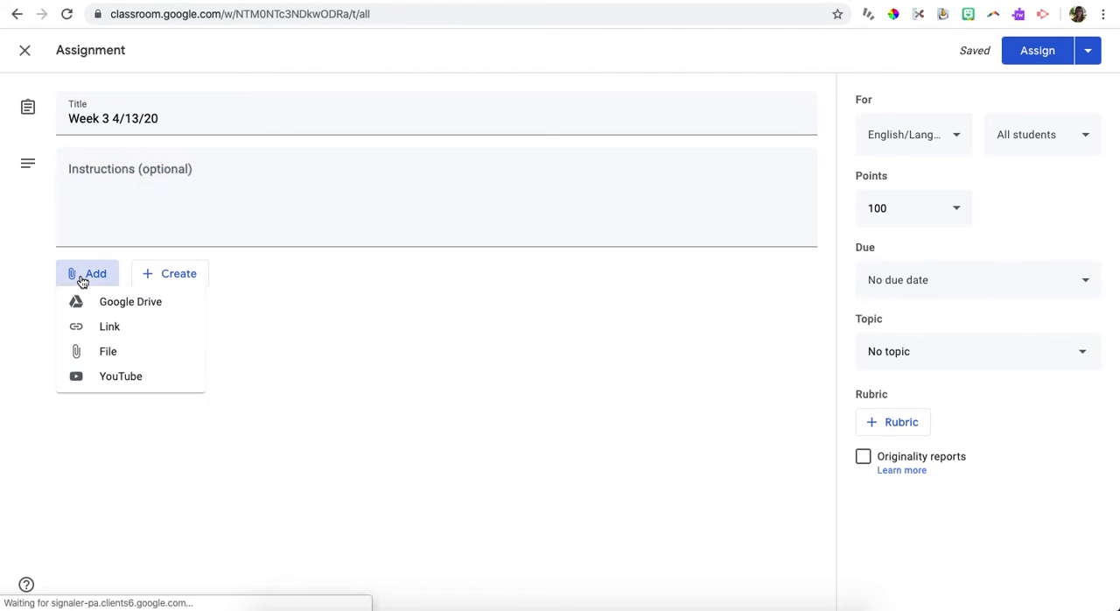
pyautogui.click(106, 308)
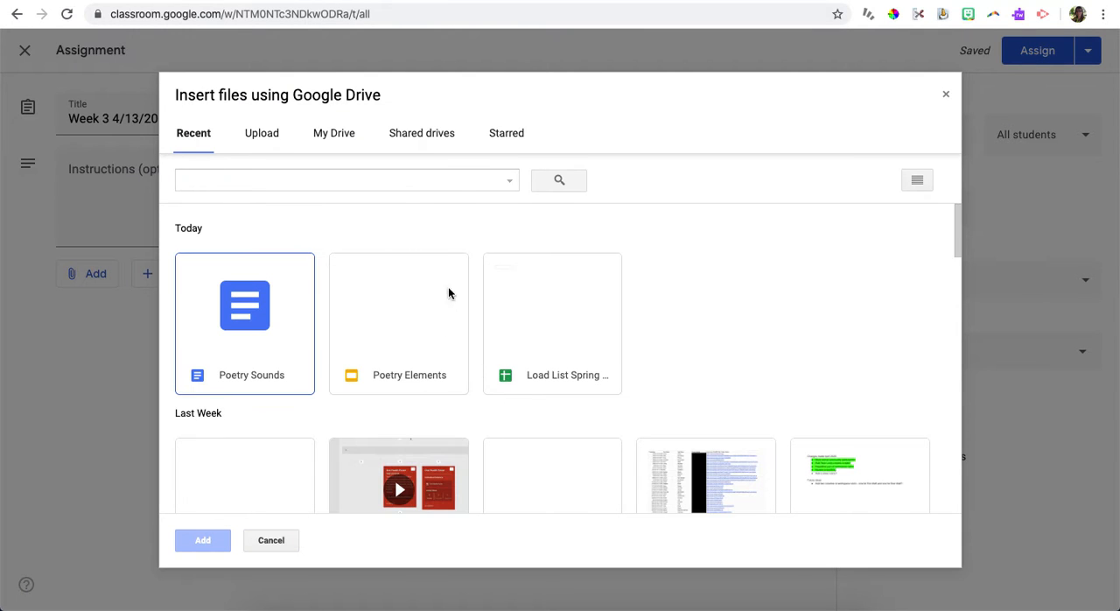
pyautogui.click(325, 134)
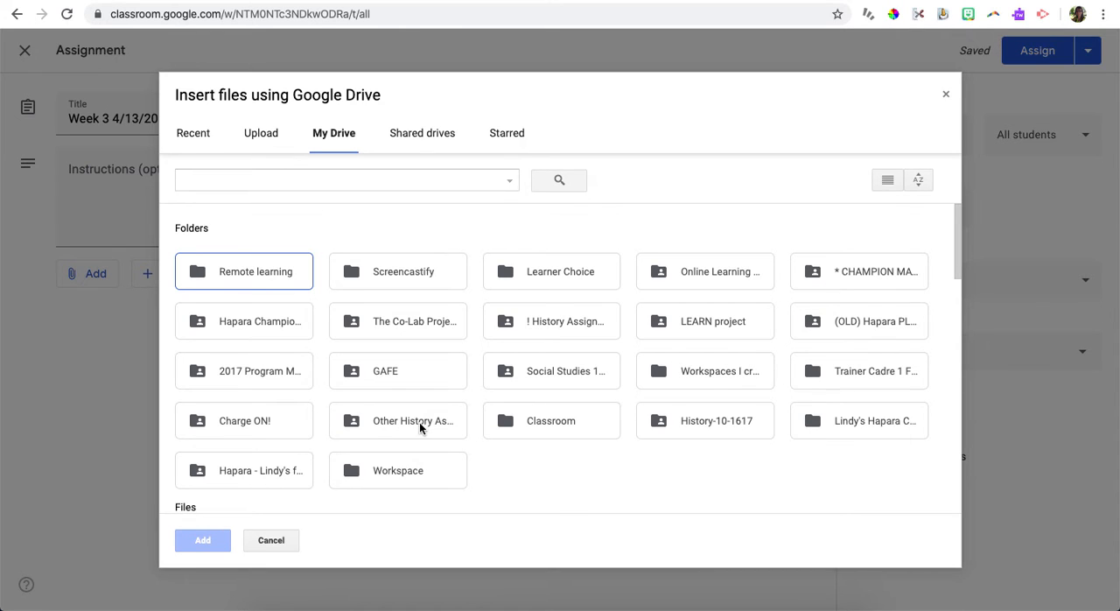
pyautogui.doubleClick(536, 418)
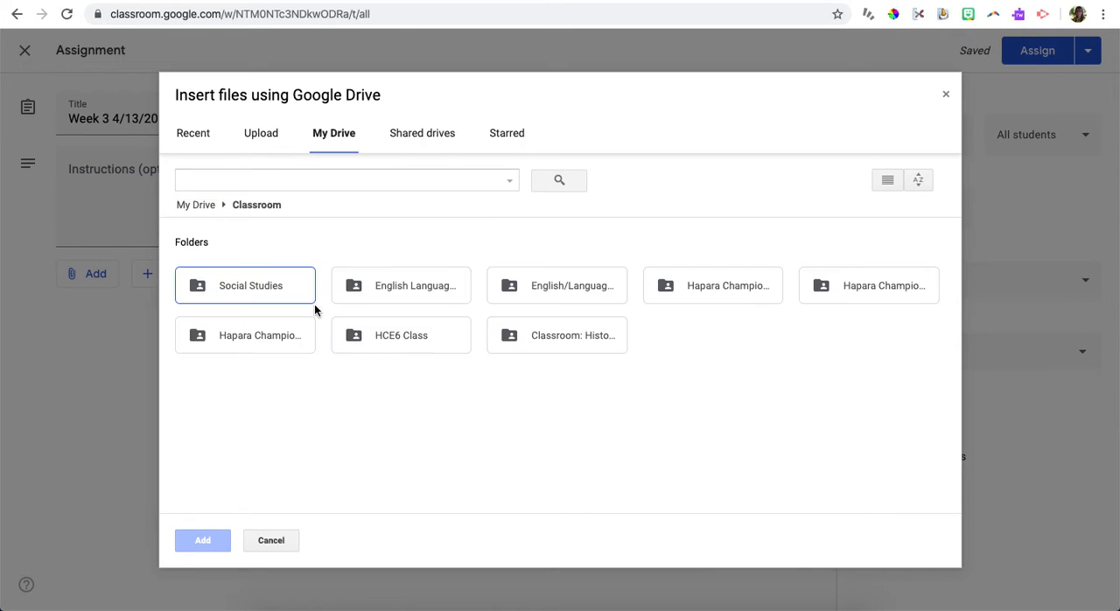
pyautogui.doubleClick(450, 287)
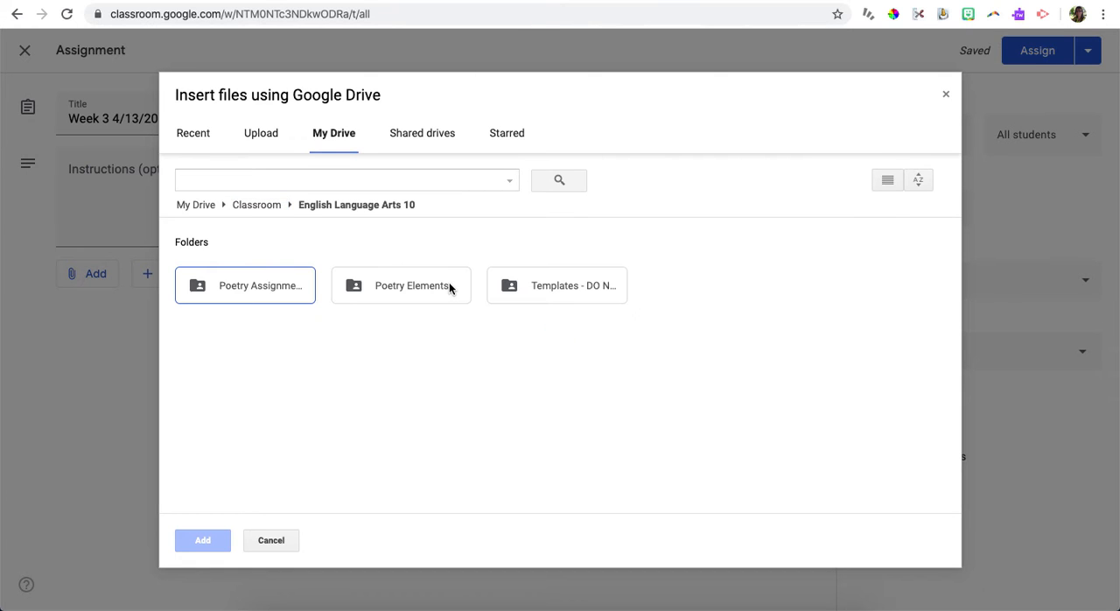
pyautogui.doubleClick(250, 286)
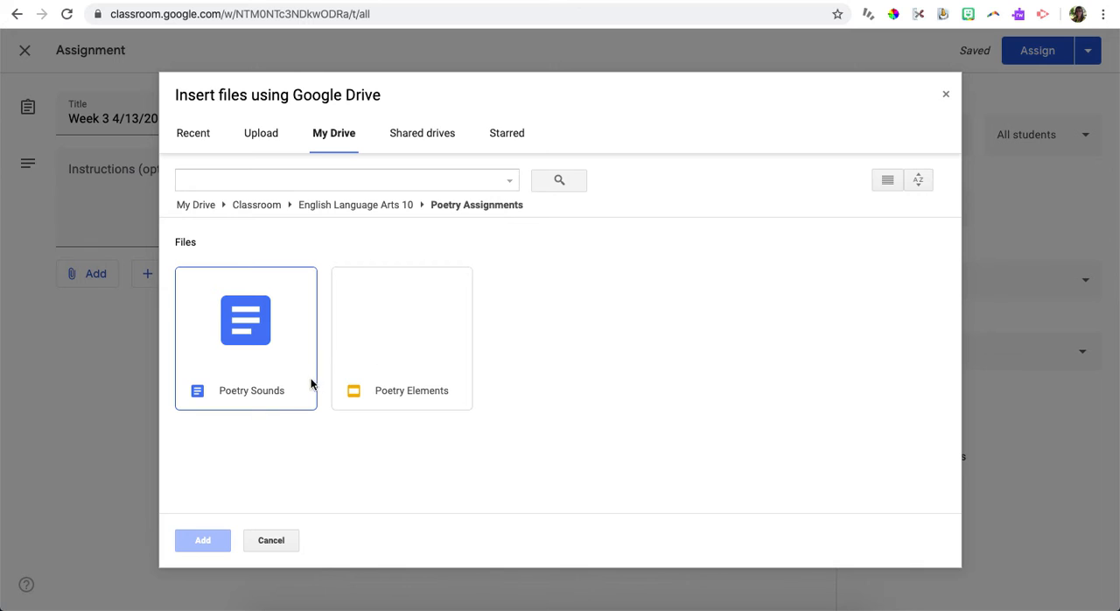
# Step: Attach both the Poetry Sounds document and the Poetry Elements slides to the assignment
pyautogui.click(247, 332)
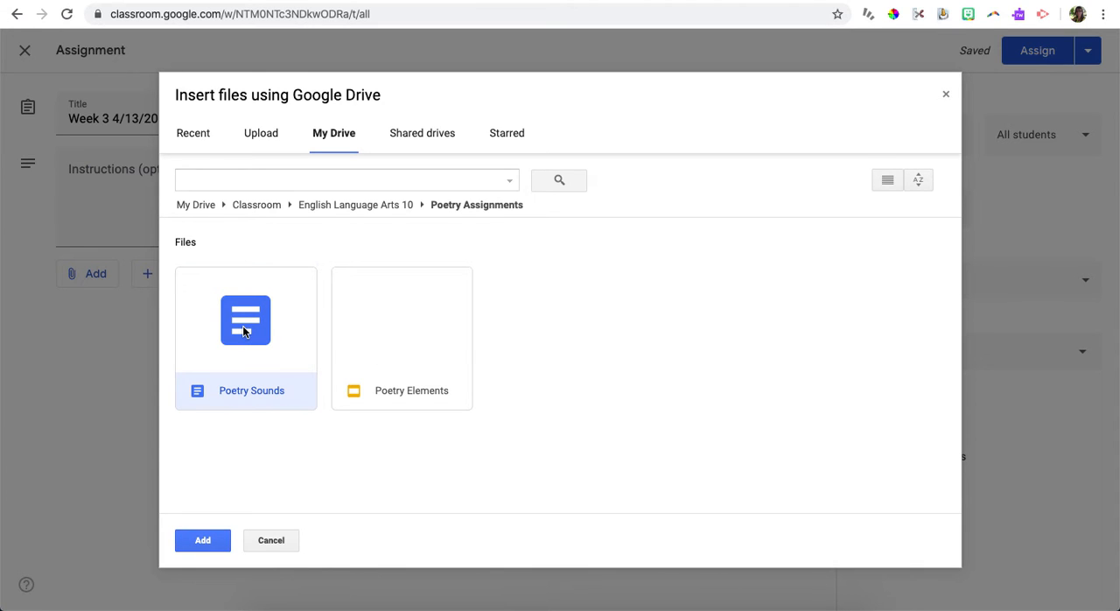
pyautogui.click(275, 351)
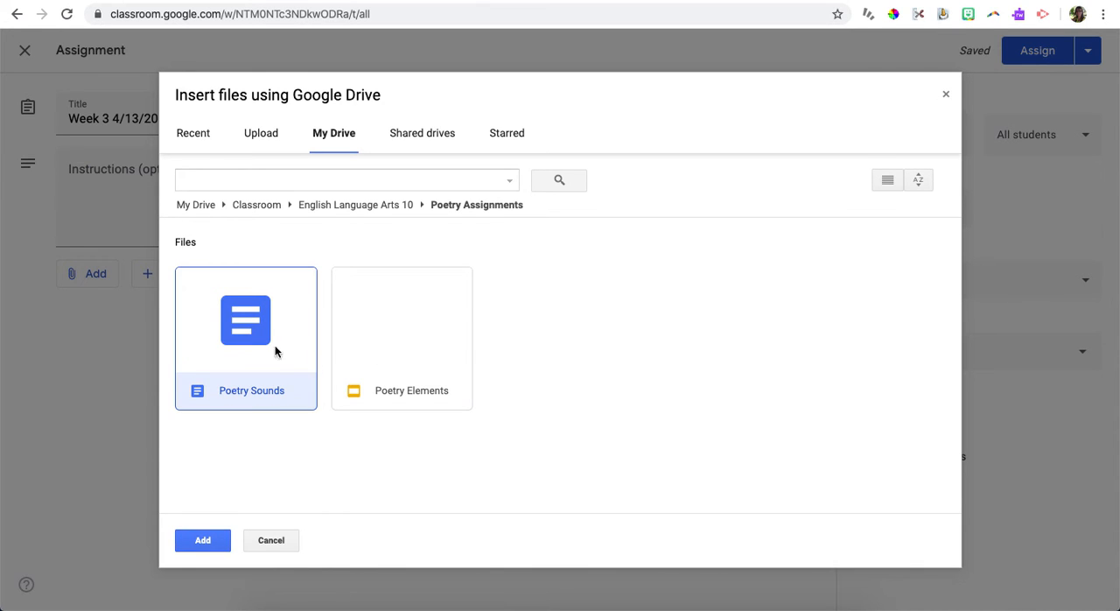
pyautogui.click(410, 315)
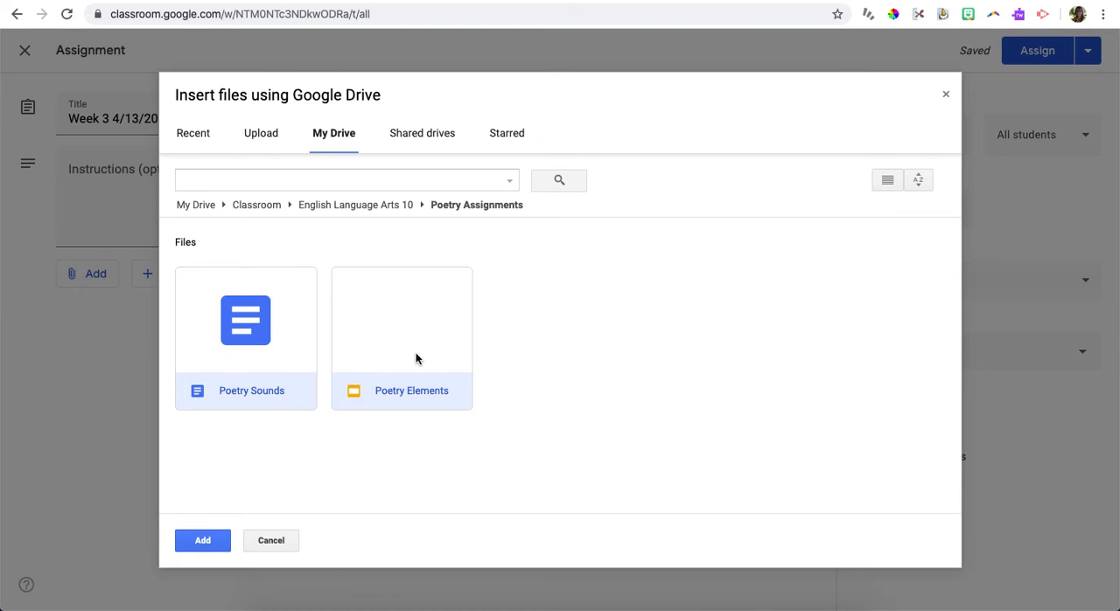
pyautogui.click(184, 547)
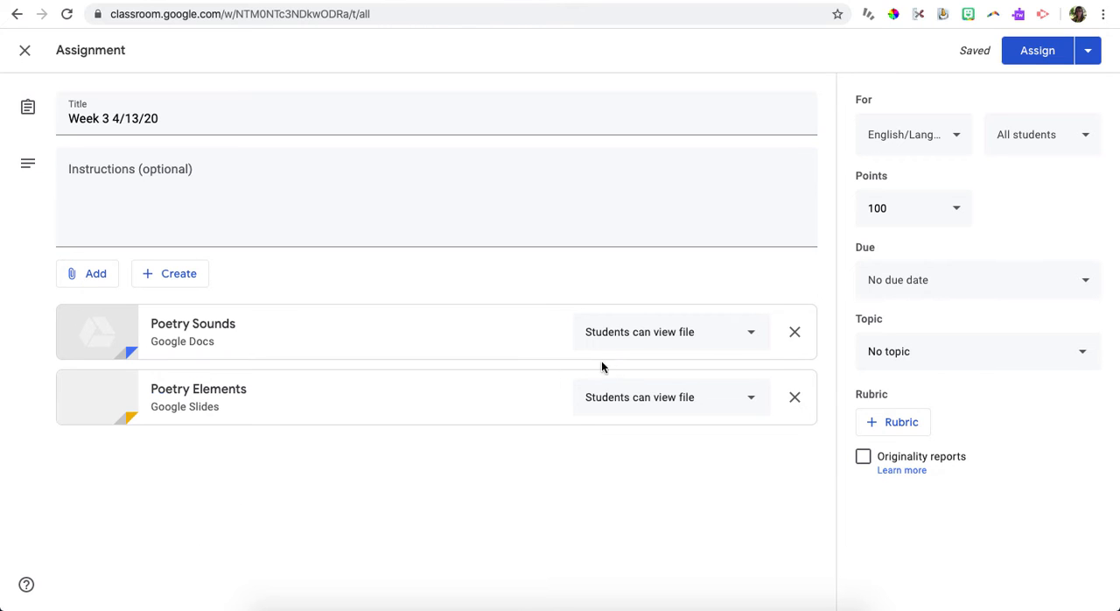
# Step: Set both Poetry Sounds and Poetry Elements to "Make a copy for each student"
pyautogui.click(617, 334)
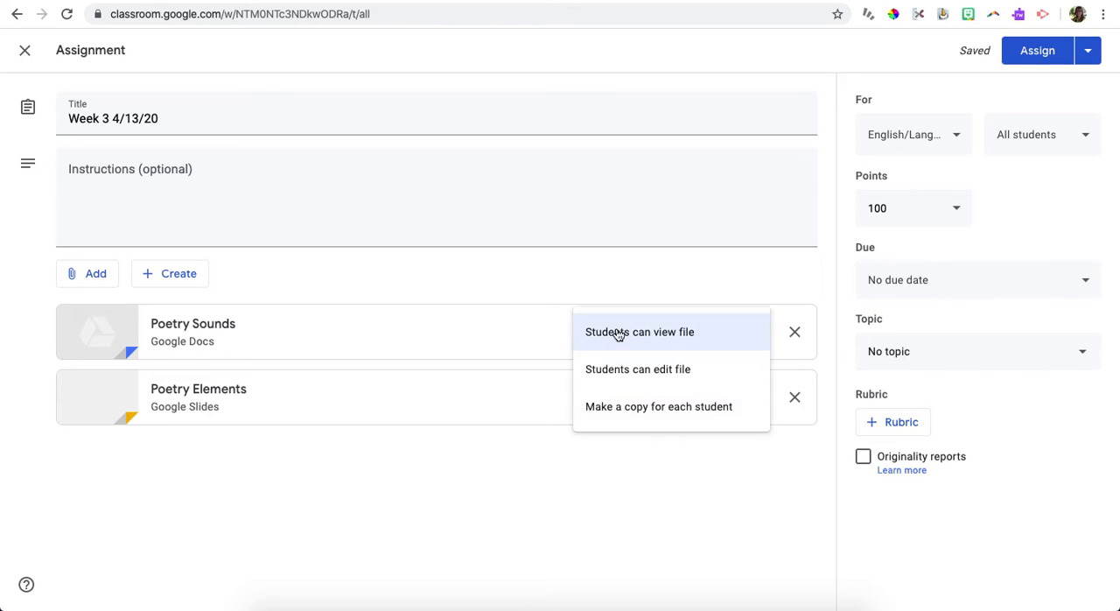
pyautogui.click(616, 416)
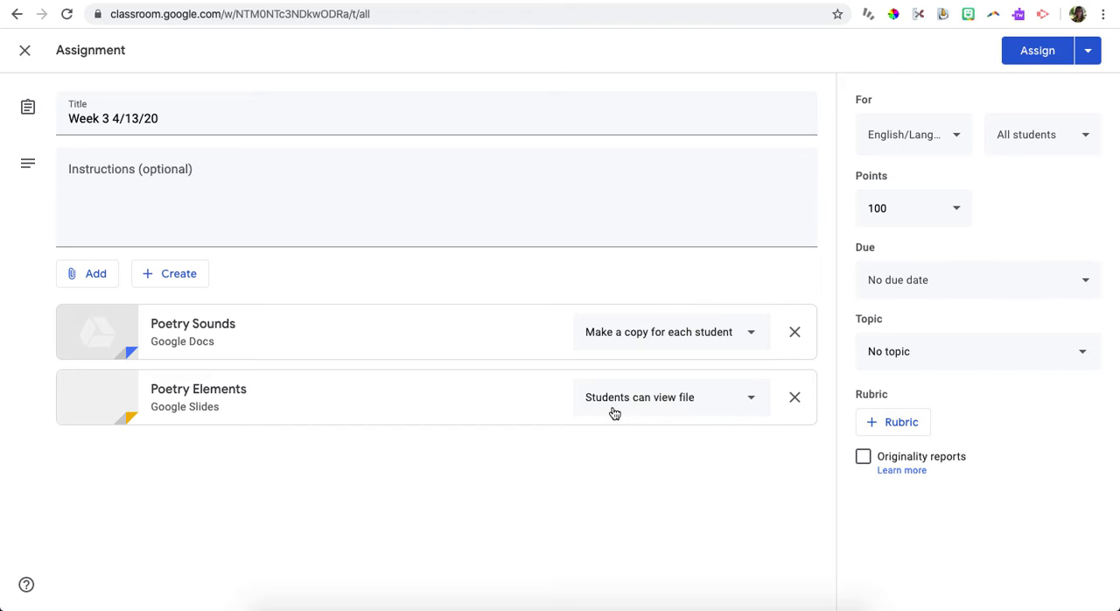
pyautogui.click(615, 407)
pyautogui.click(613, 478)
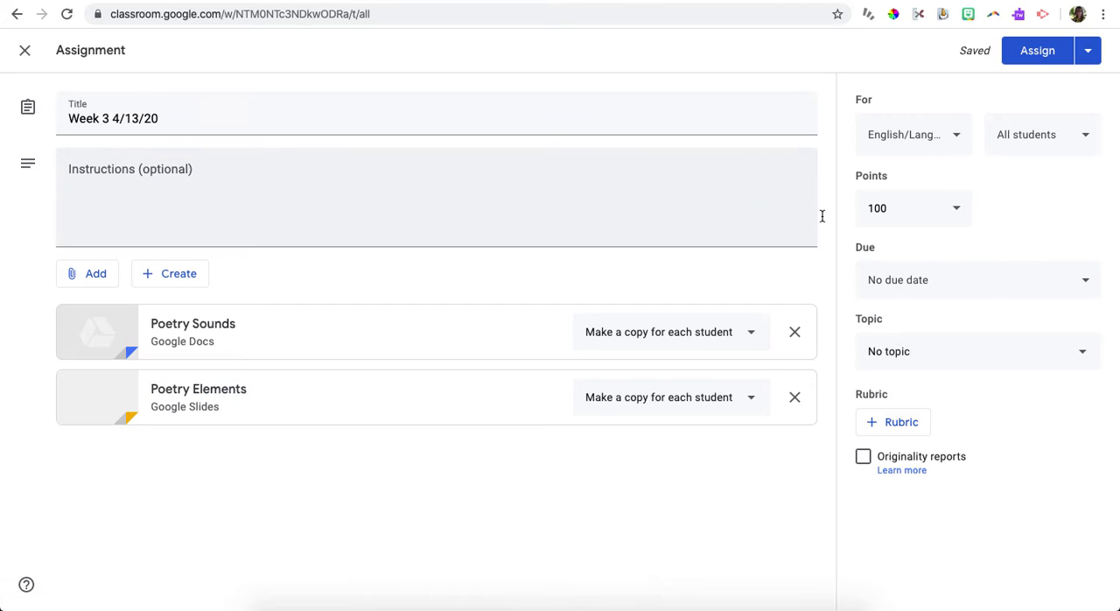
# Step: Review which classes and which students the assignment can be given to
pyautogui.click(940, 144)
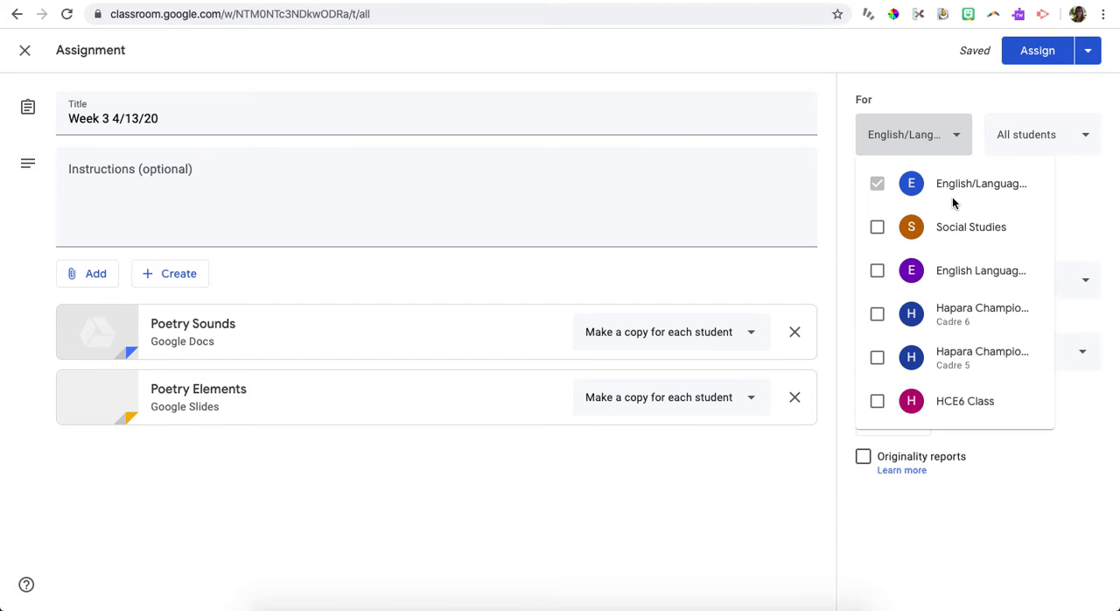
pyautogui.click(1034, 140)
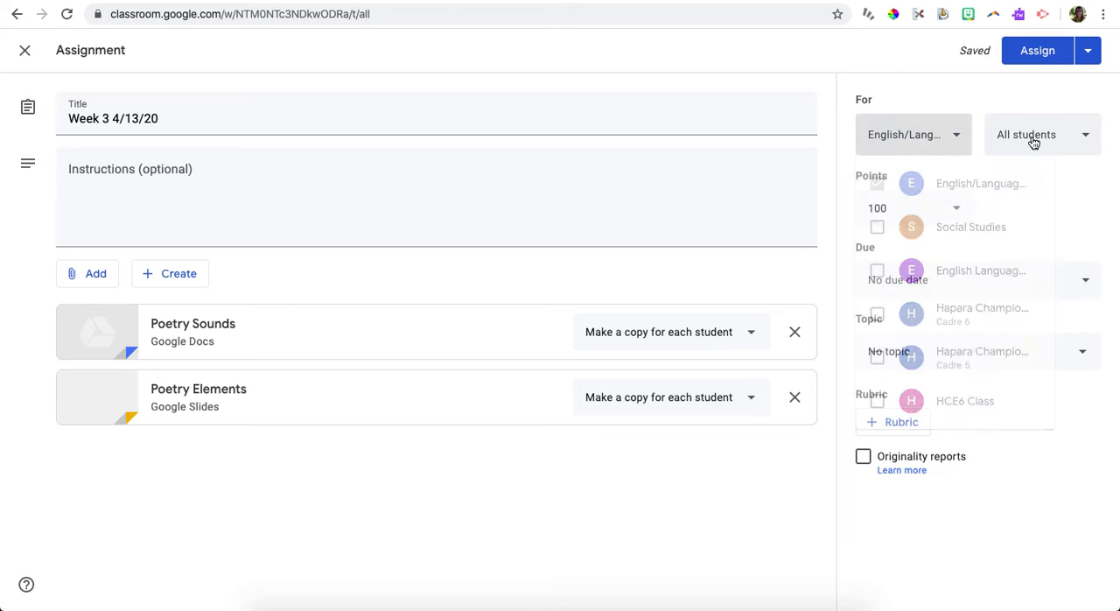
pyautogui.click(1034, 142)
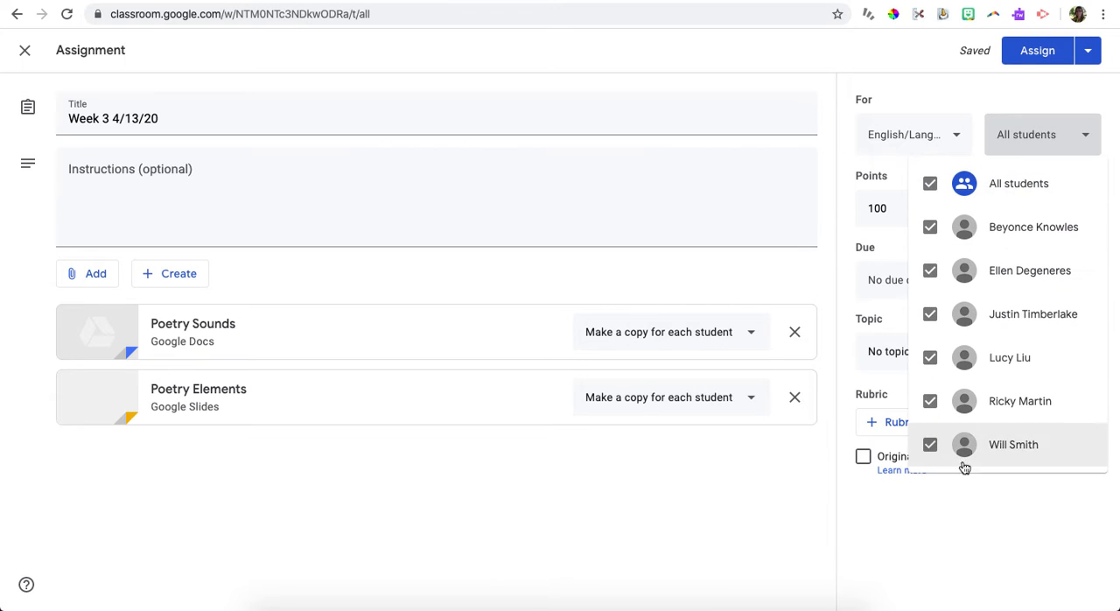
pyautogui.click(887, 171)
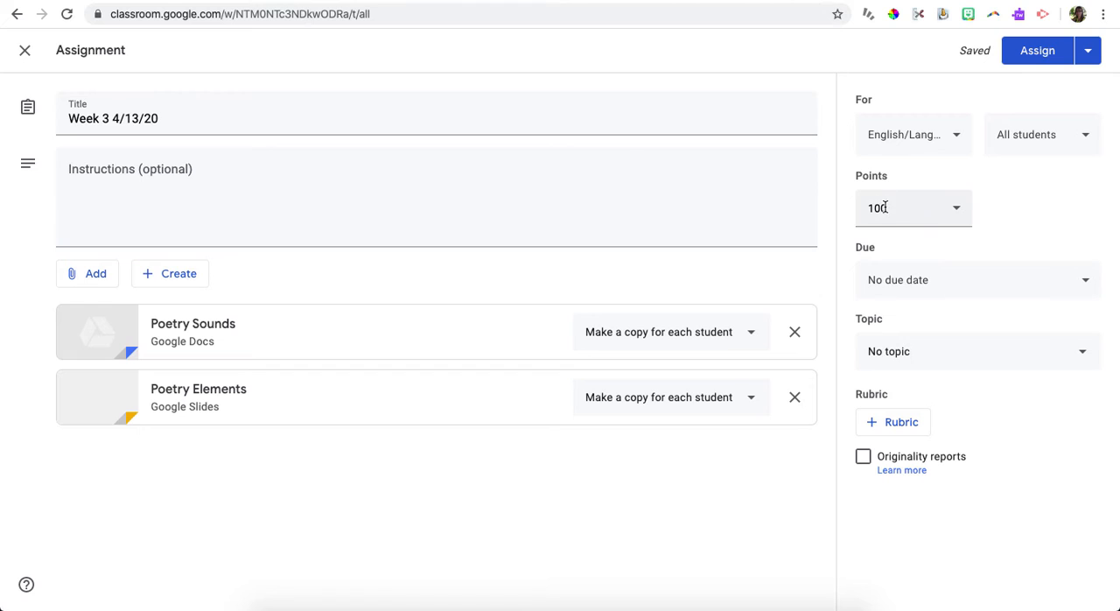
# Step: Clear the assignment's point value and mark it as Ungraded
pyautogui.click(884, 208)
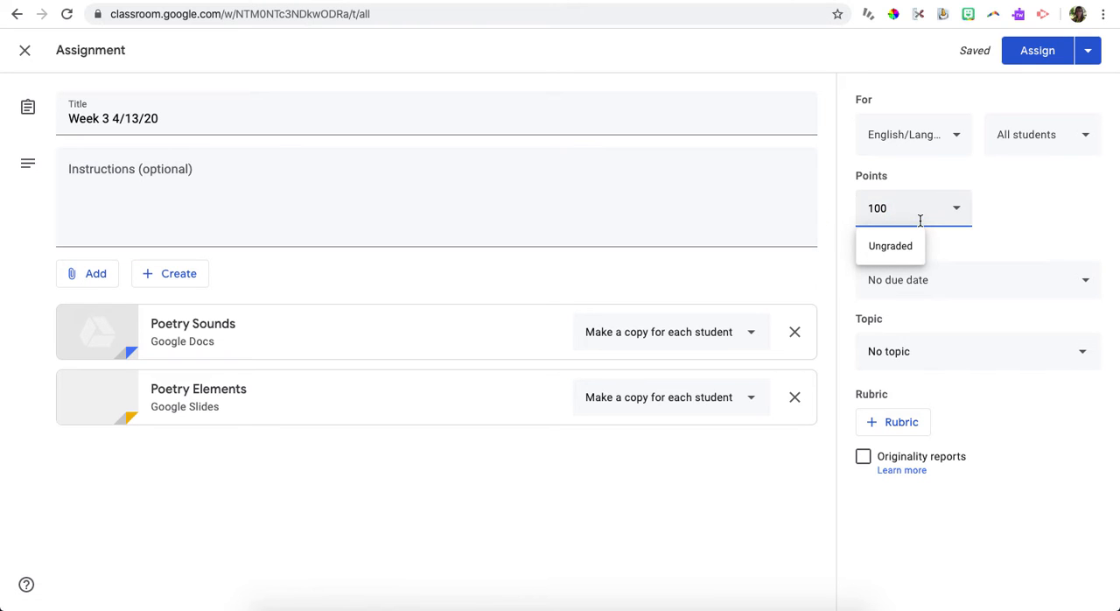
pyautogui.press('BackSpace')
pyautogui.press('BackSpace')
pyautogui.press('BackSpace')
pyautogui.write('50.2')
pyautogui.press('BackSpace')
pyautogui.press('BackSpace')
pyautogui.press('BackSpace')
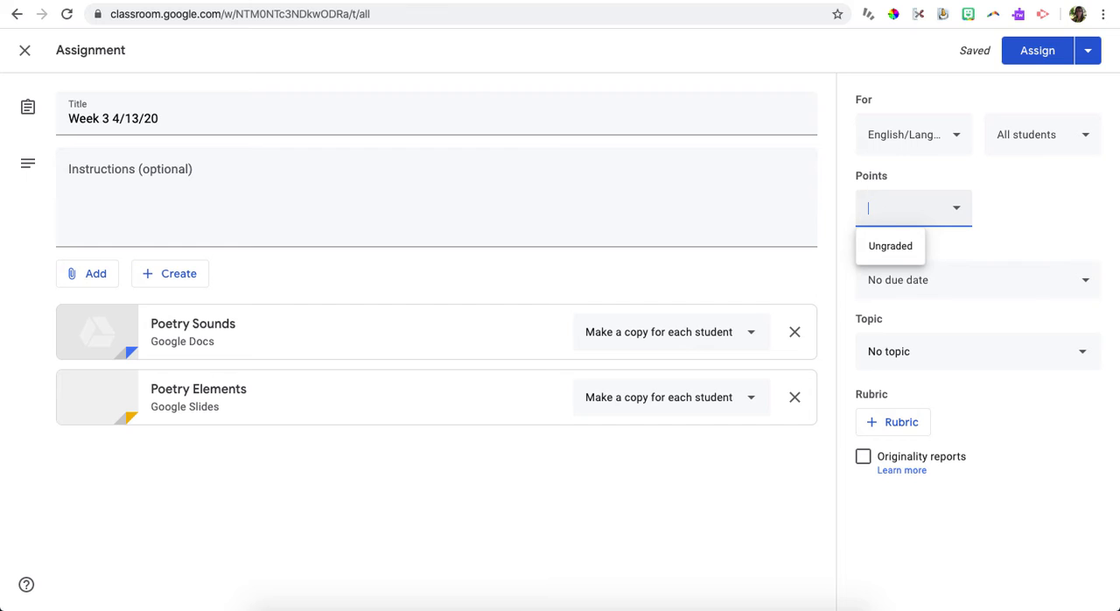
pyautogui.click(908, 256)
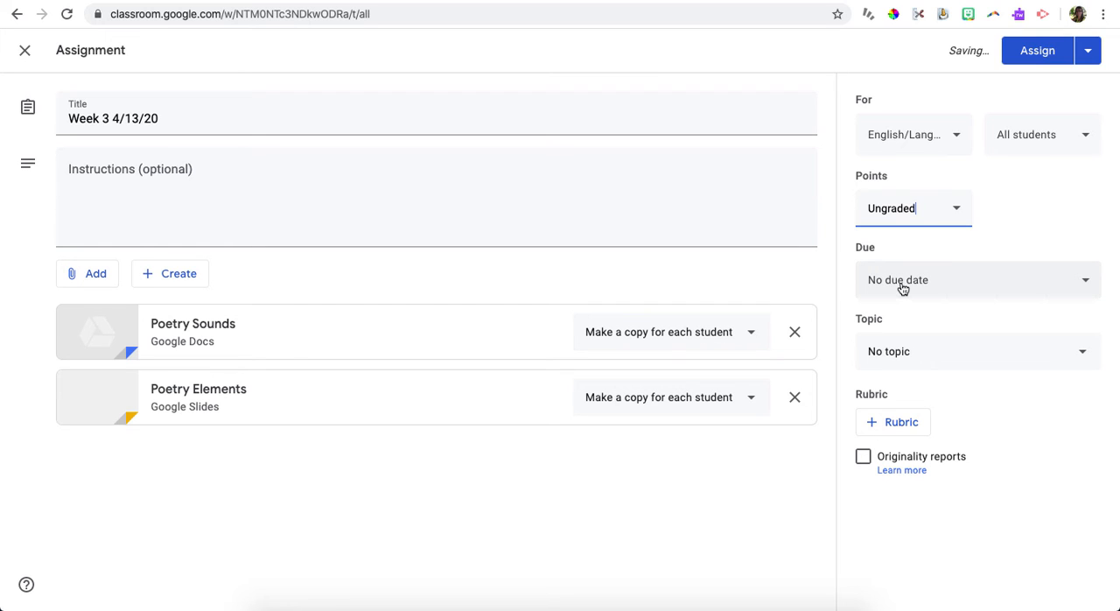
# Step: Create a new topic named "Week 3" for the assignment
pyautogui.click(890, 362)
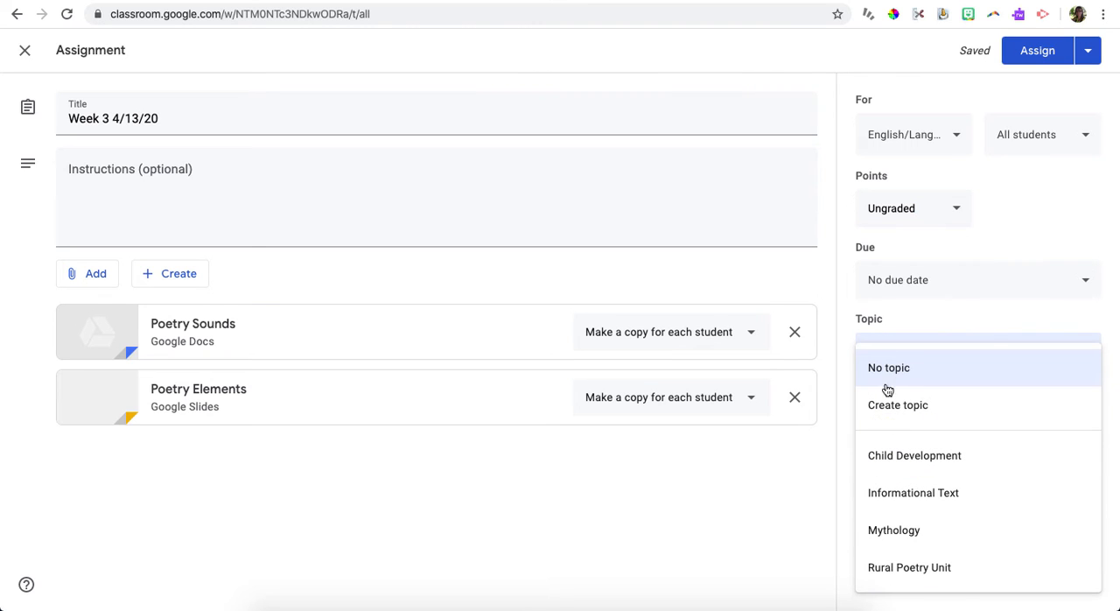
pyautogui.click(884, 414)
pyautogui.write('Week 3')
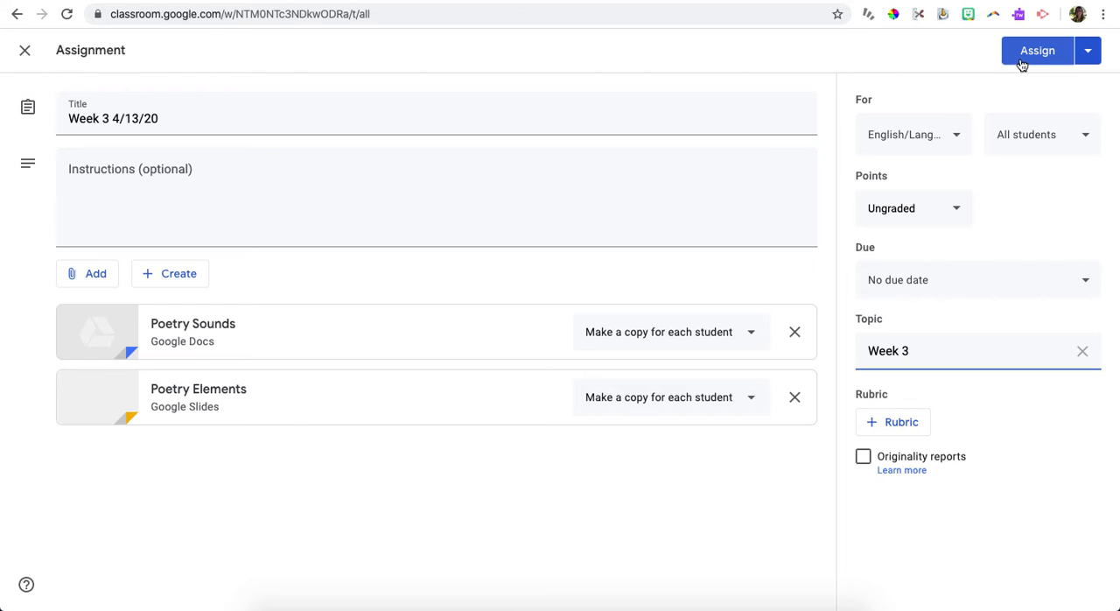
# Step: Assign the Week 3 4/13/20 assignment to the class immediately and expand its posted details
pyautogui.click(1094, 60)
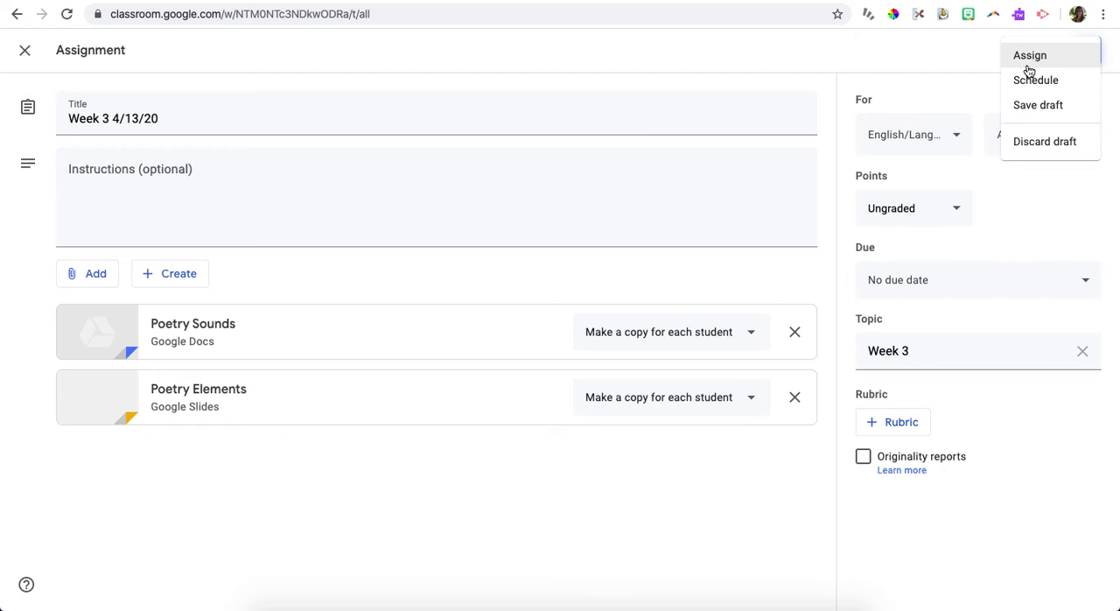
pyautogui.click(1025, 67)
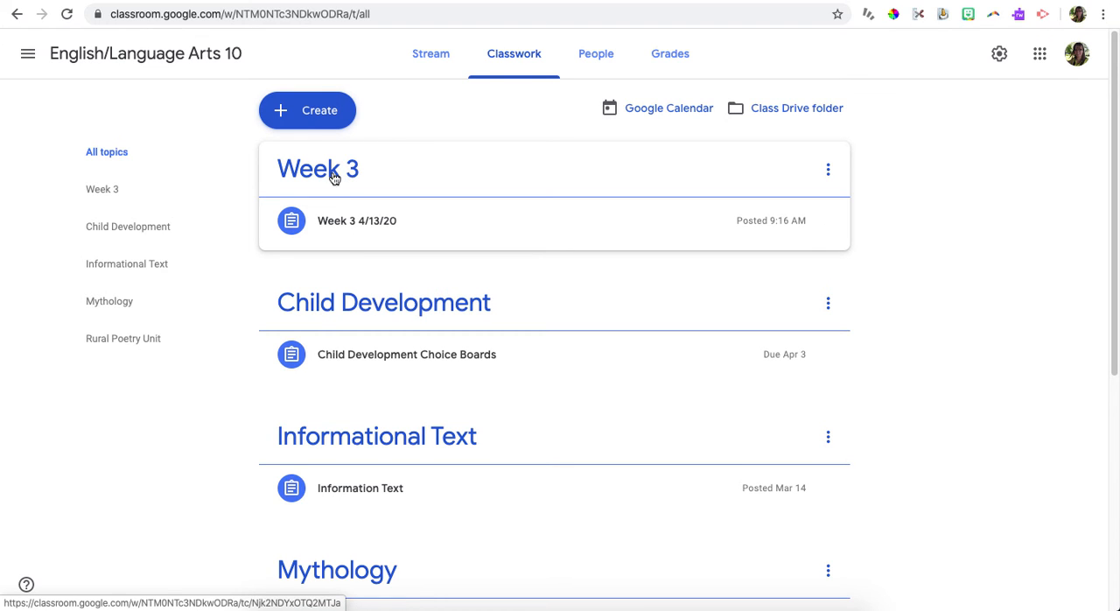
pyautogui.click(375, 226)
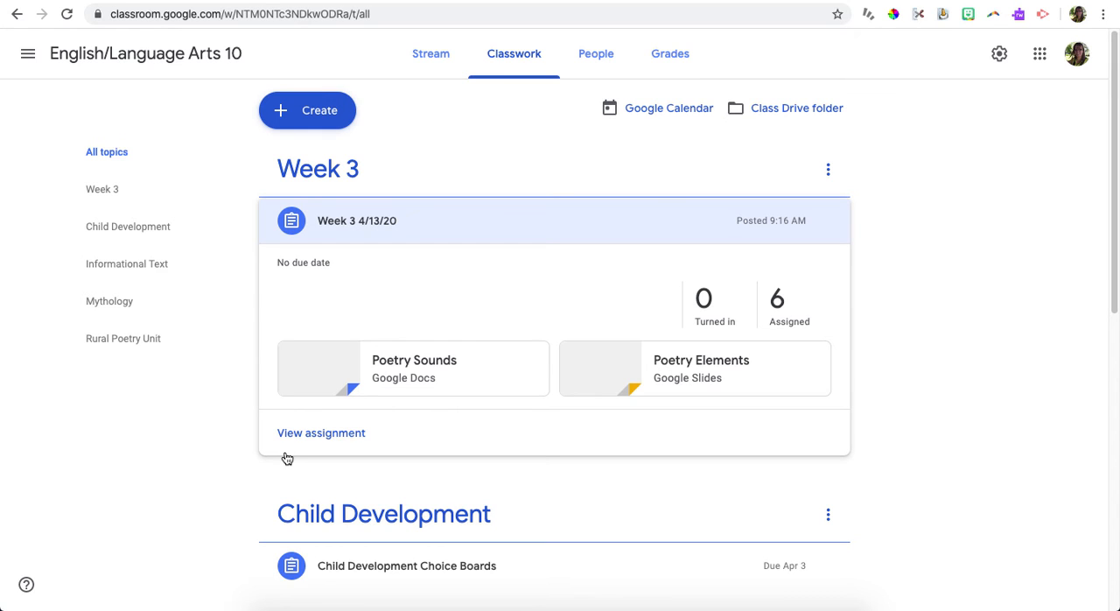
# Step: Switch back to Google Drive and return to the English Language Arts 10 class folder
pyautogui.click(661, 1)
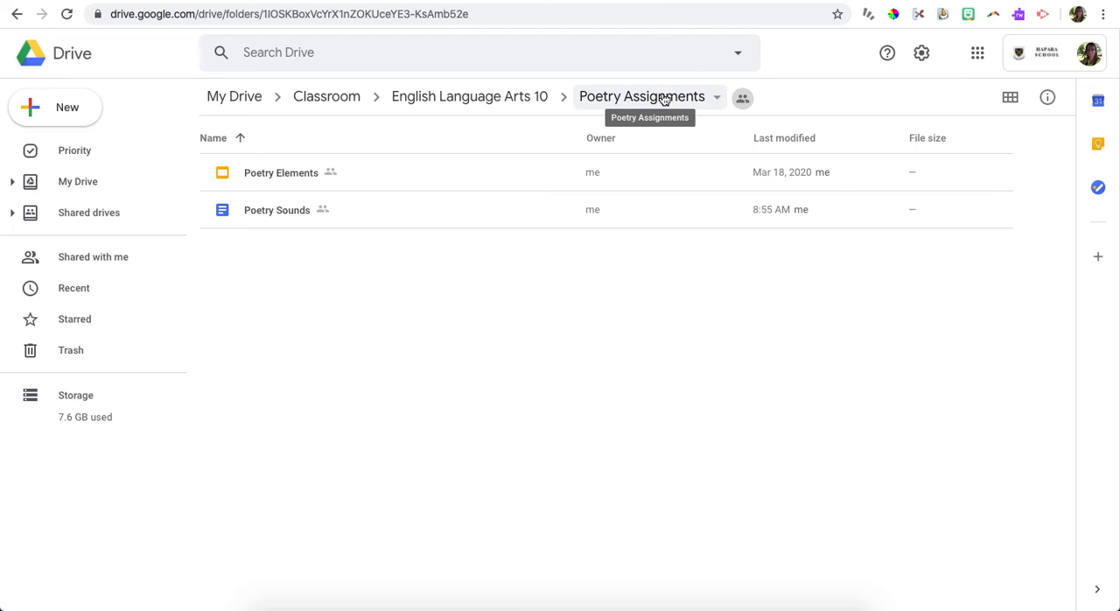
pyautogui.click(517, 96)
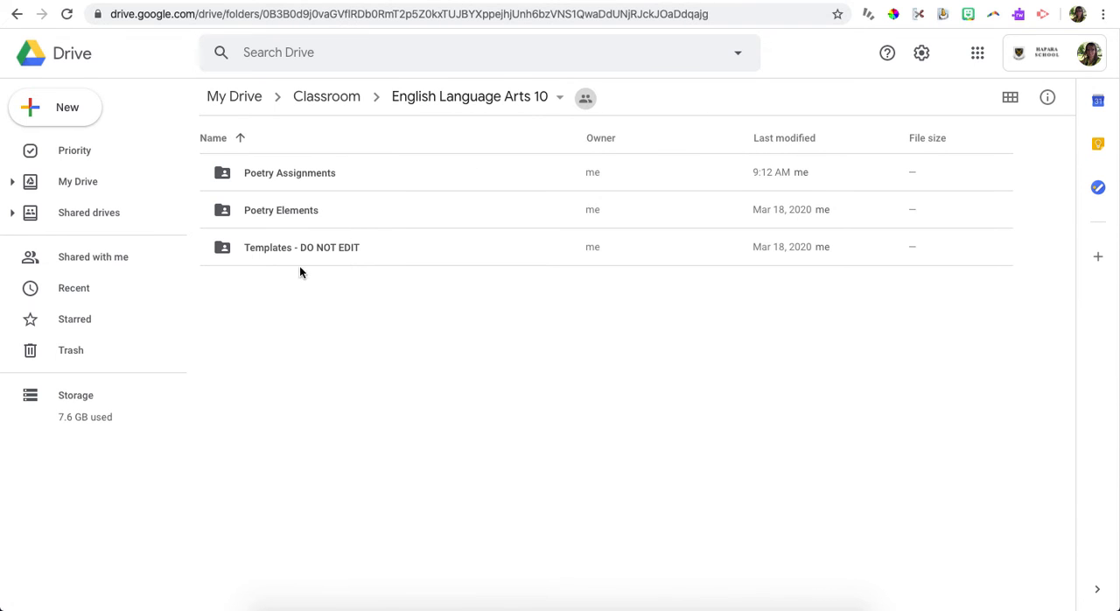
# Step: Turn on link sharing for the Poetry Assignments folder and get its shareable link
pyautogui.click(311, 174)
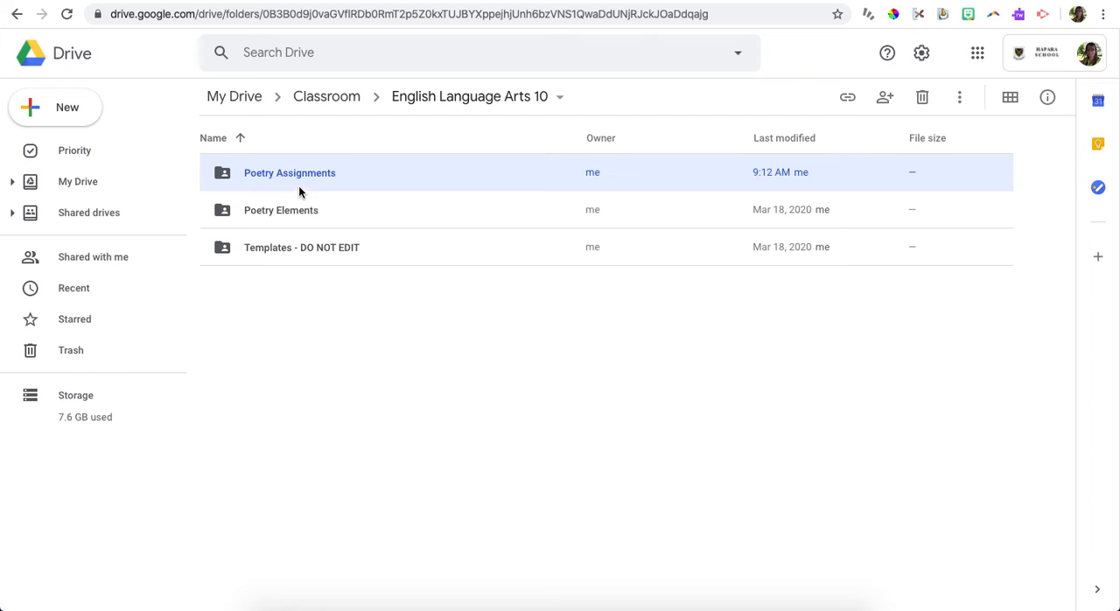
pyautogui.click(885, 102)
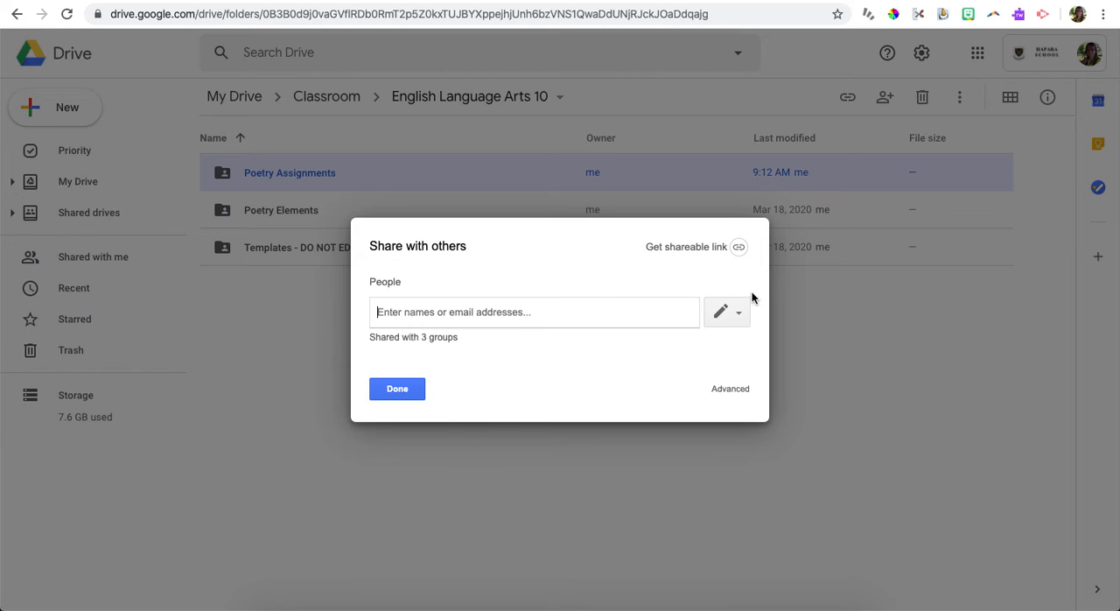
pyautogui.click(740, 248)
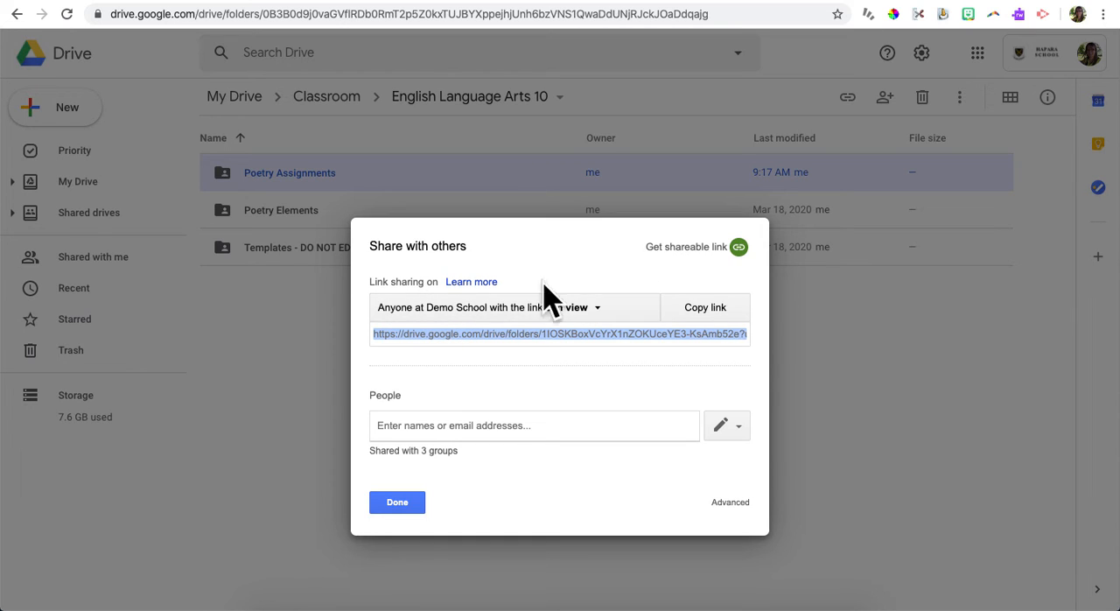
# Step: Review the folder's link sharing options and save it as Anyone at Demo School with the link, can view only
pyautogui.click(578, 310)
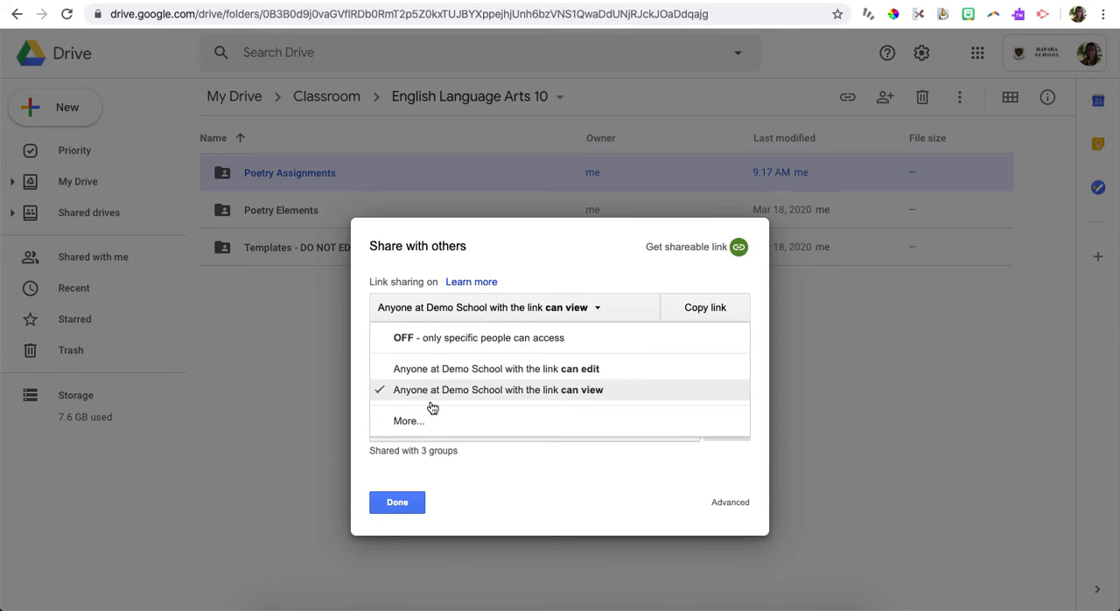
pyautogui.click(408, 428)
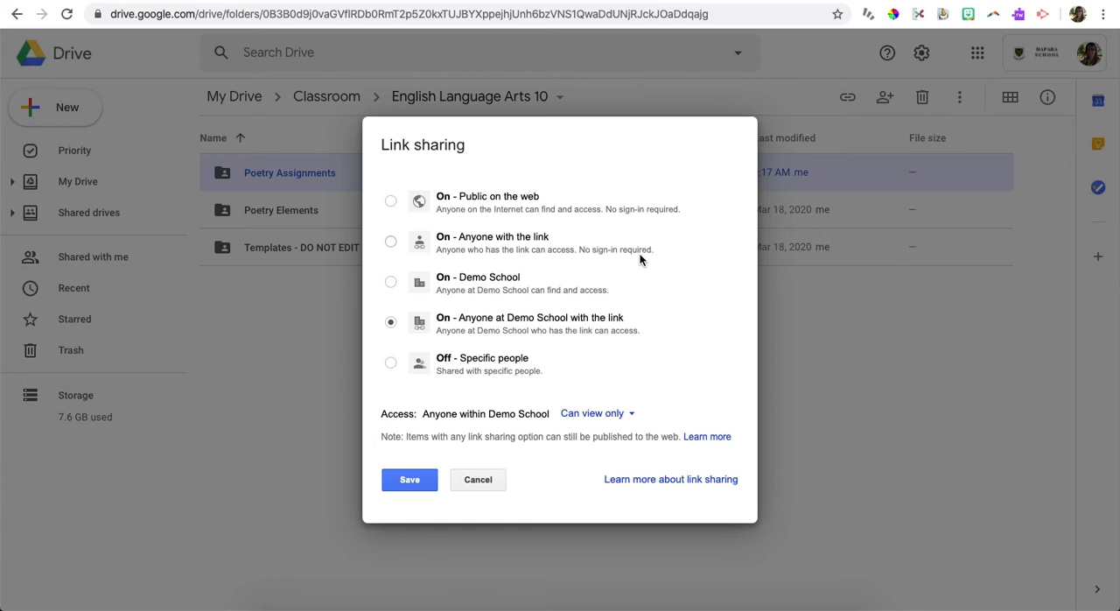
pyautogui.click(392, 246)
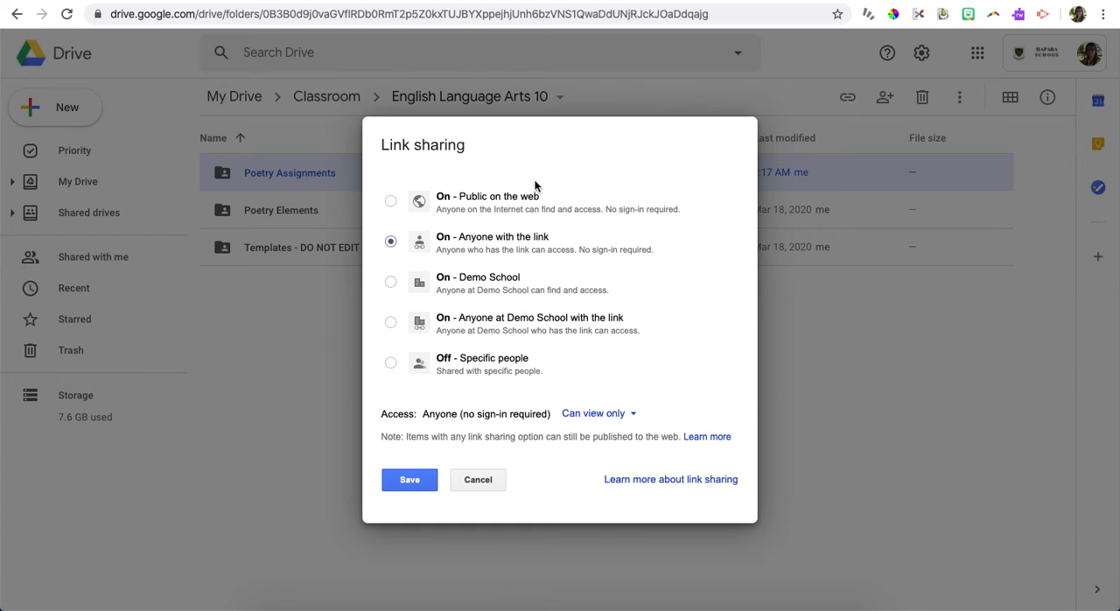
pyautogui.click(389, 322)
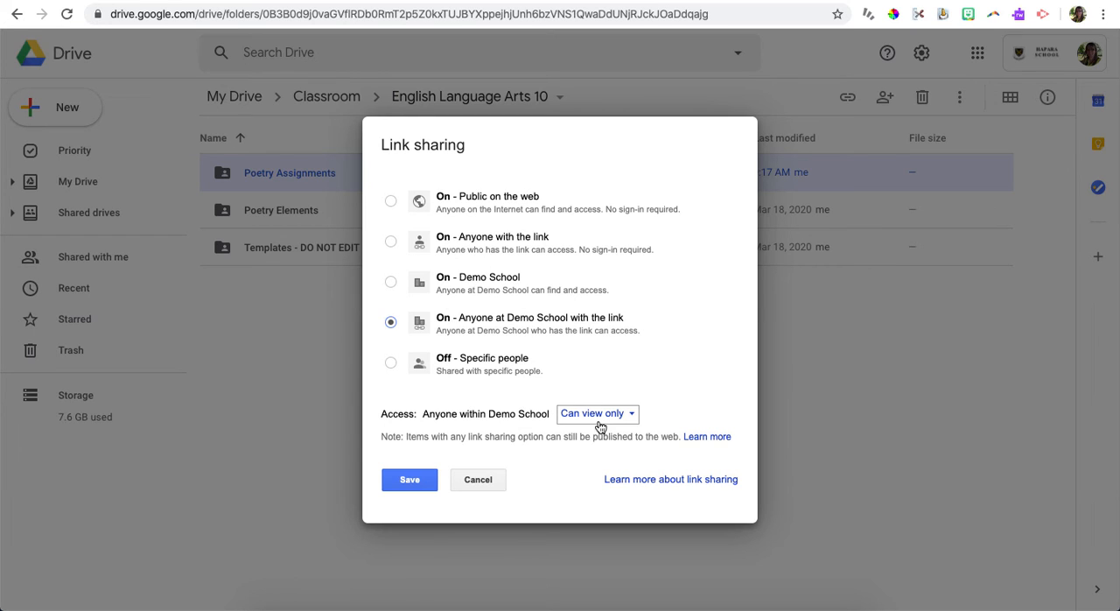
pyautogui.click(395, 485)
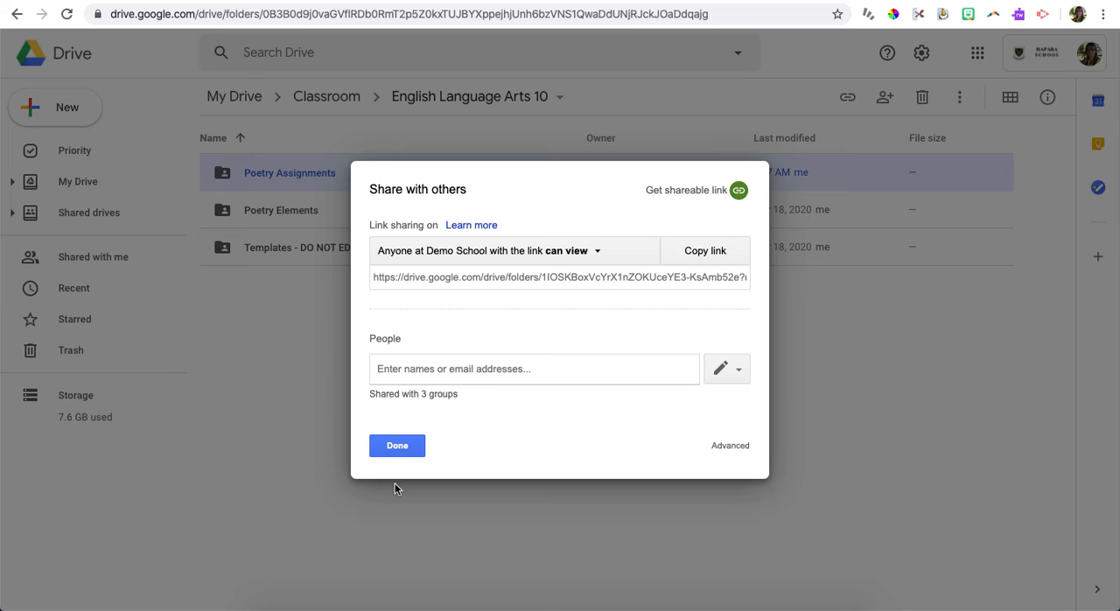
pyautogui.click(400, 446)
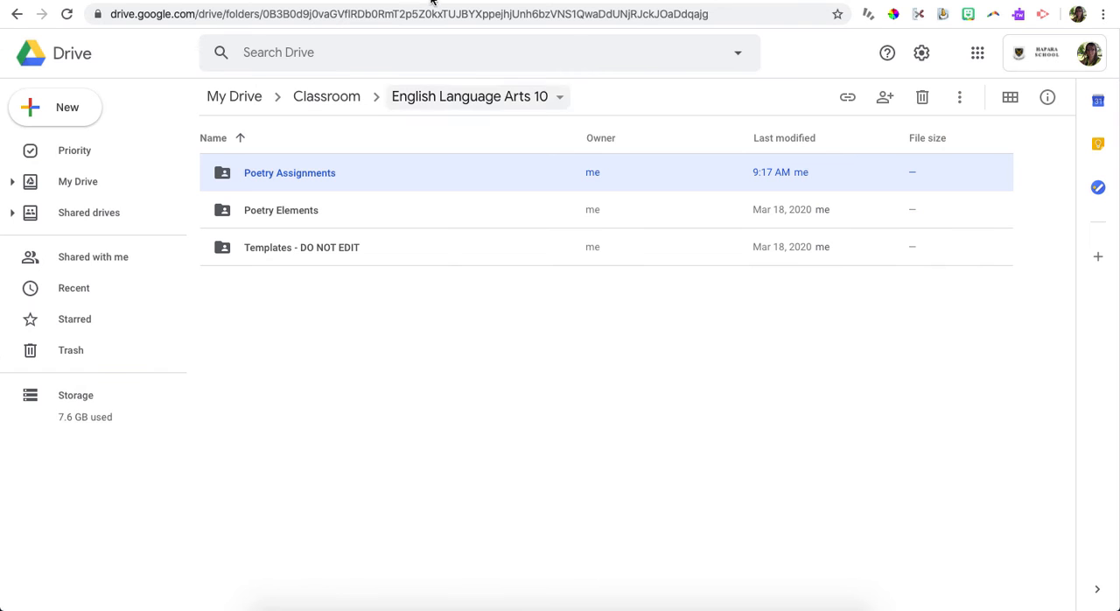
# Step: Switch to Google Classroom and start a new assignment titled "title" with no instructions
pyautogui.click(469, 1)
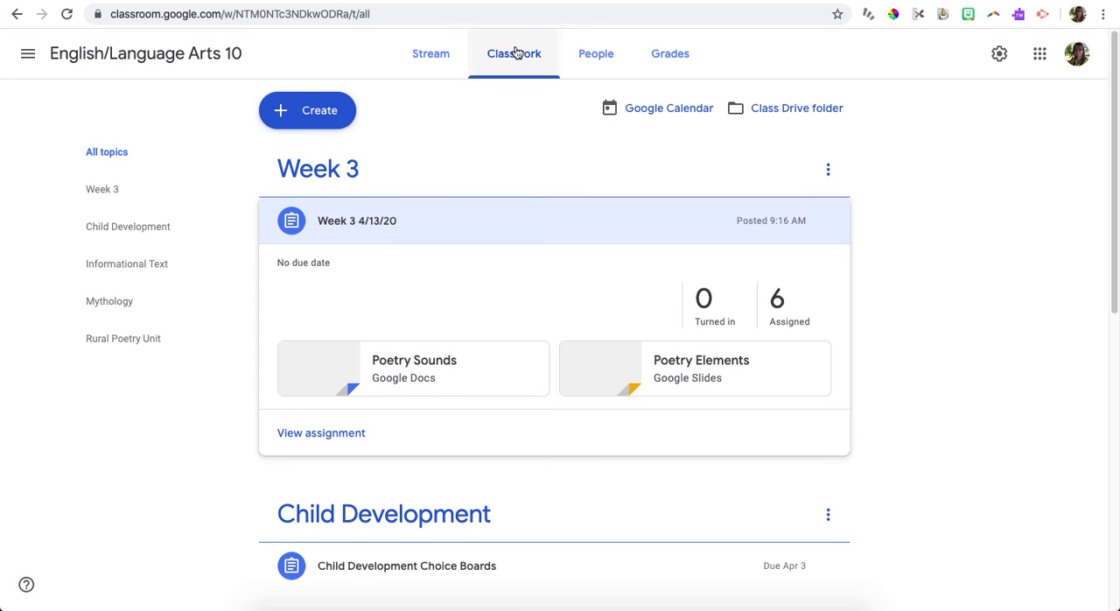
pyautogui.click(298, 113)
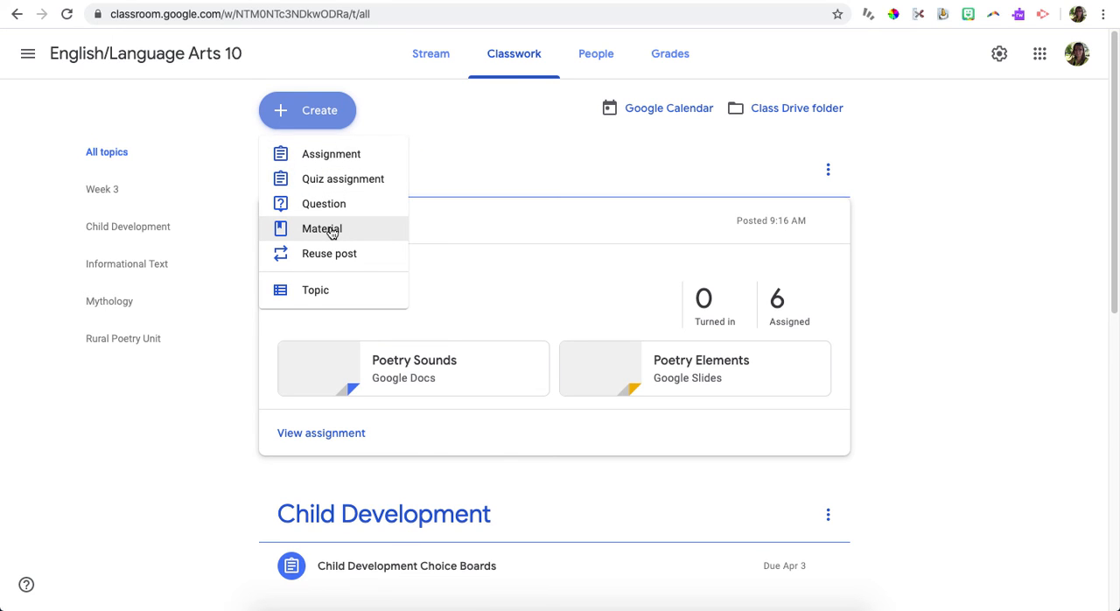
pyautogui.click(361, 163)
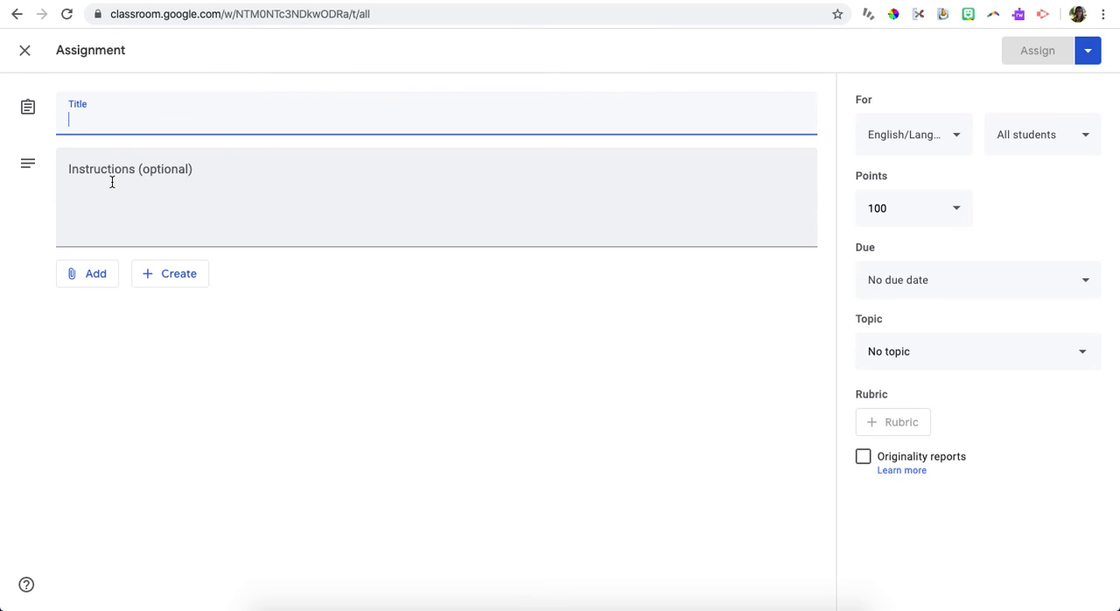
pyautogui.write('title')
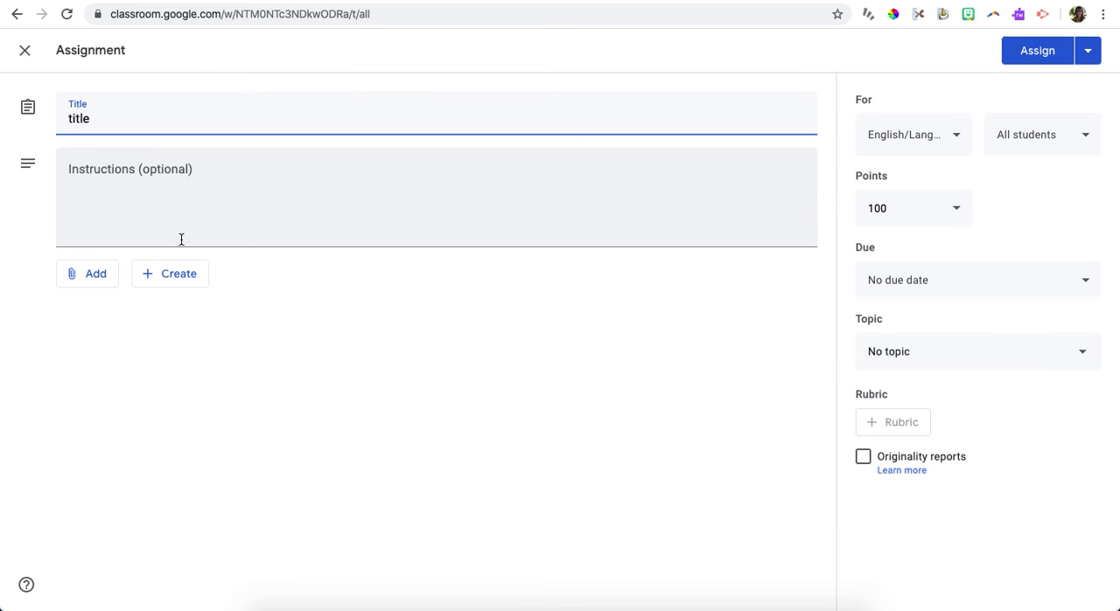
pyautogui.click(235, 202)
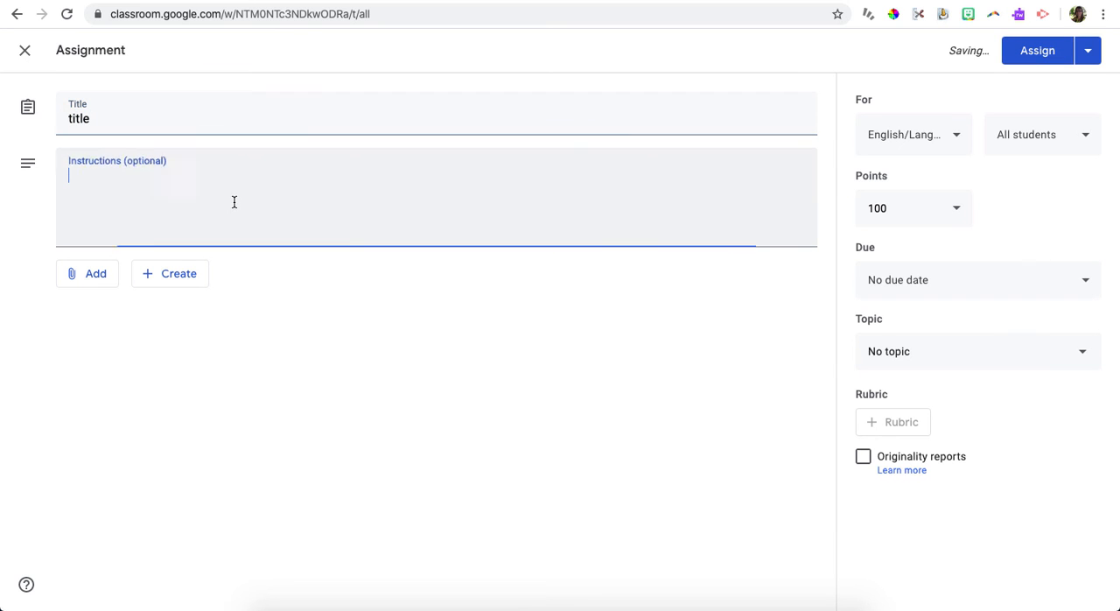
# Step: Attach the copied Poetry Assignments folder link to the assignment
pyautogui.click(70, 279)
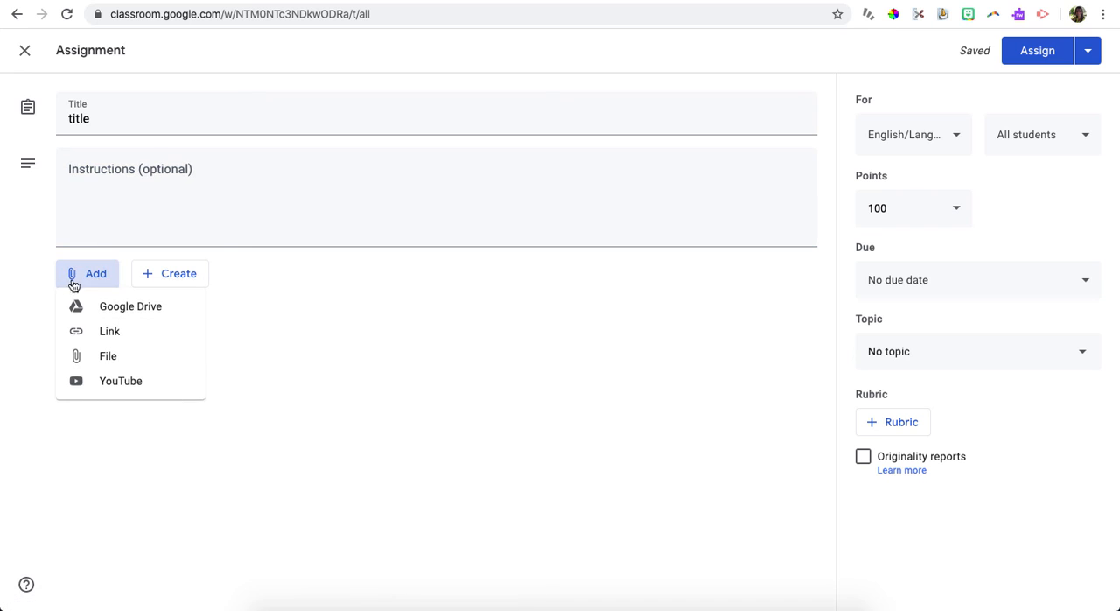
pyautogui.click(142, 328)
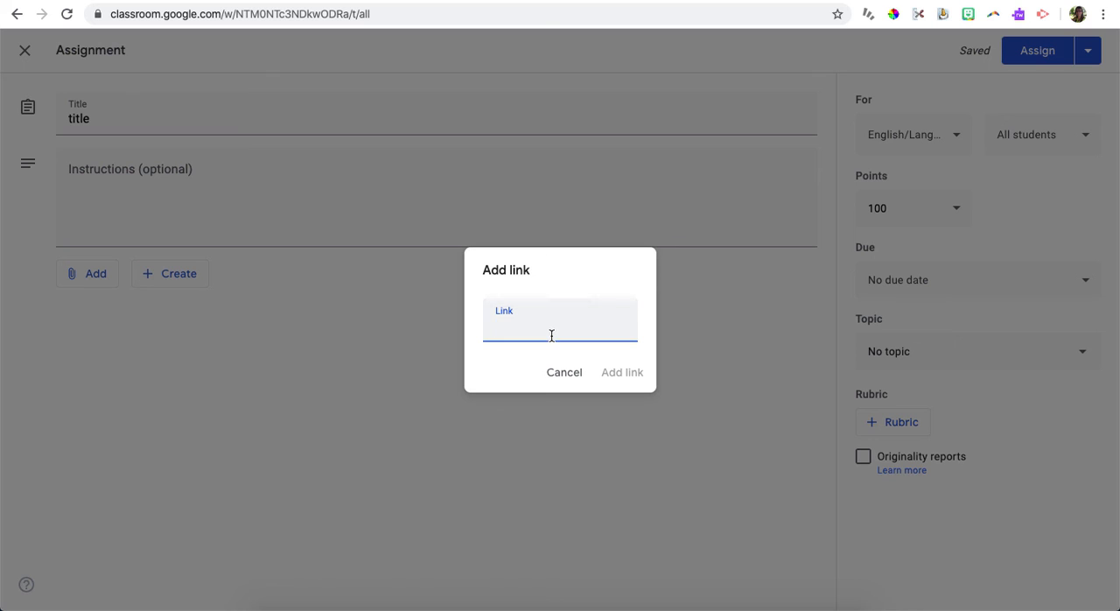
pyautogui.rightClick(508, 326)
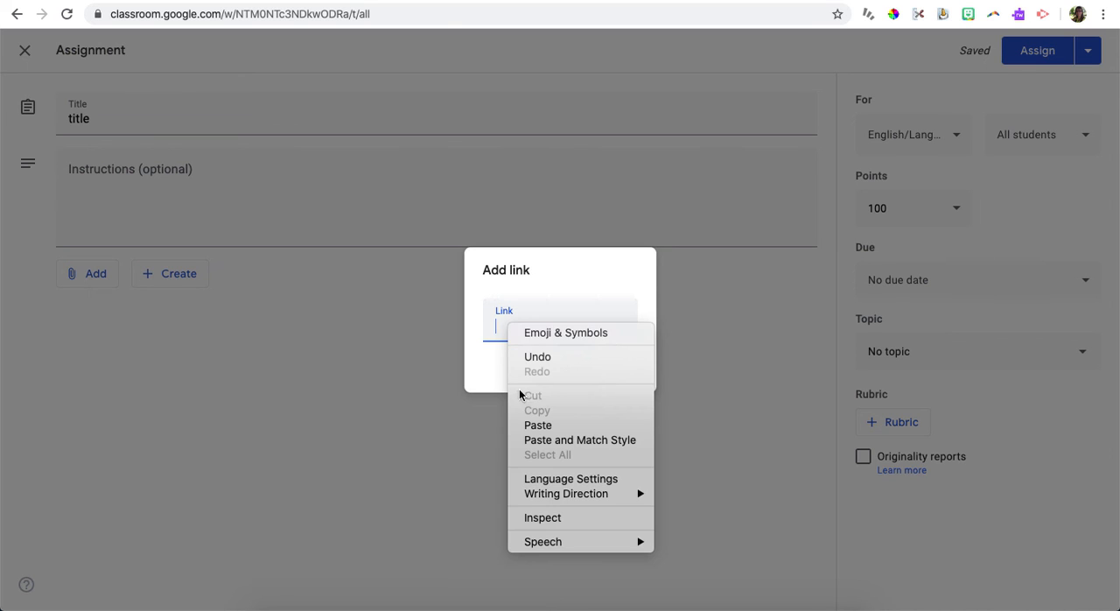
pyautogui.click(537, 425)
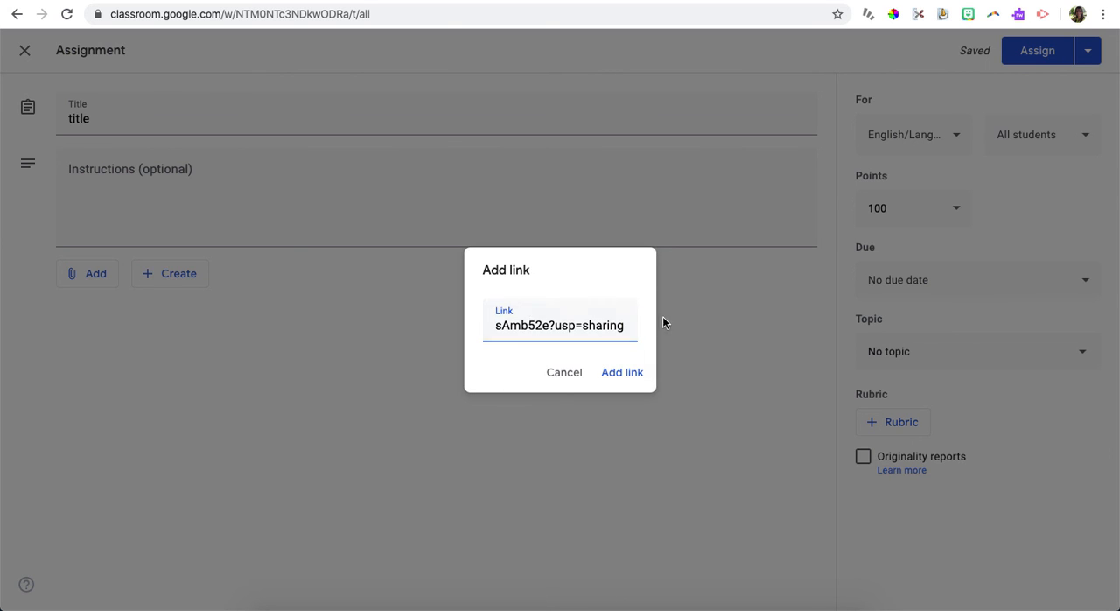
pyautogui.click(624, 376)
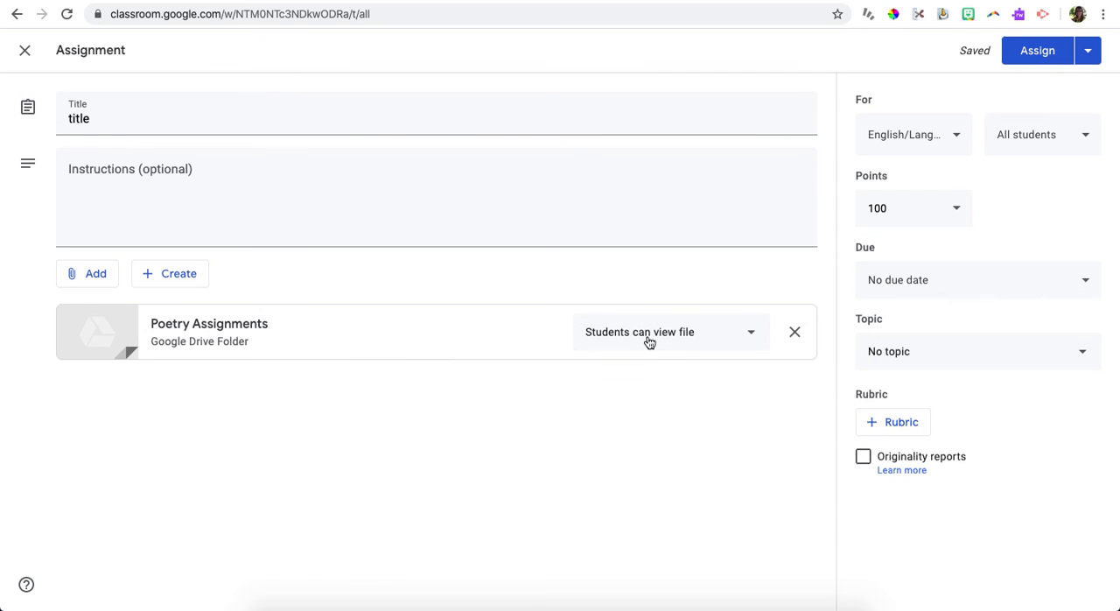
# Step: Check the student access options for the attached folder and keep Students can view file
pyautogui.click(649, 342)
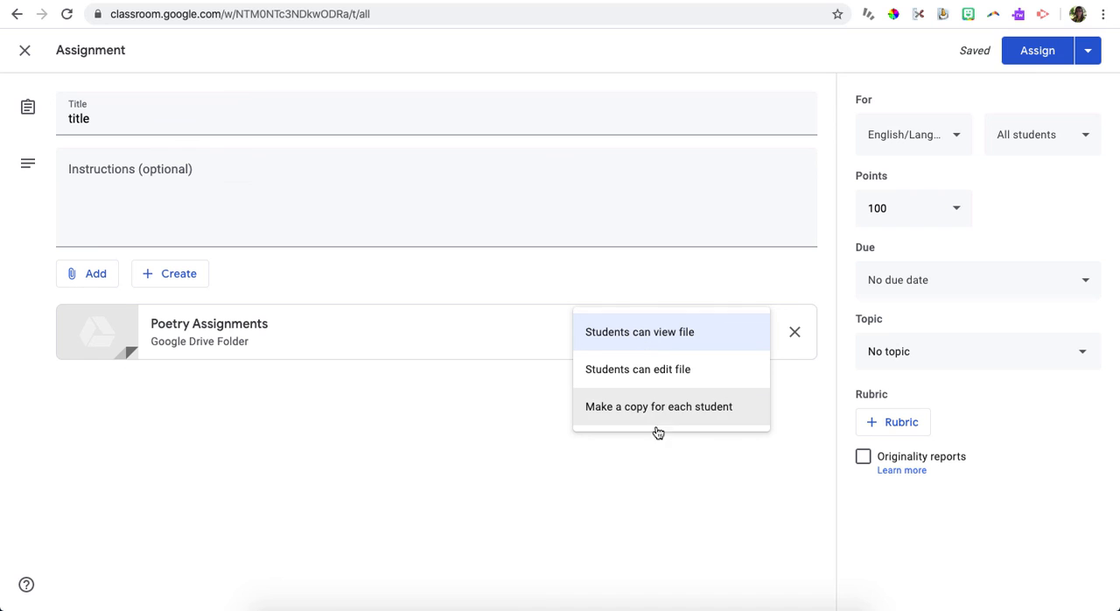
pyautogui.click(625, 342)
pyautogui.rightClick(714, 353)
pyautogui.click(690, 374)
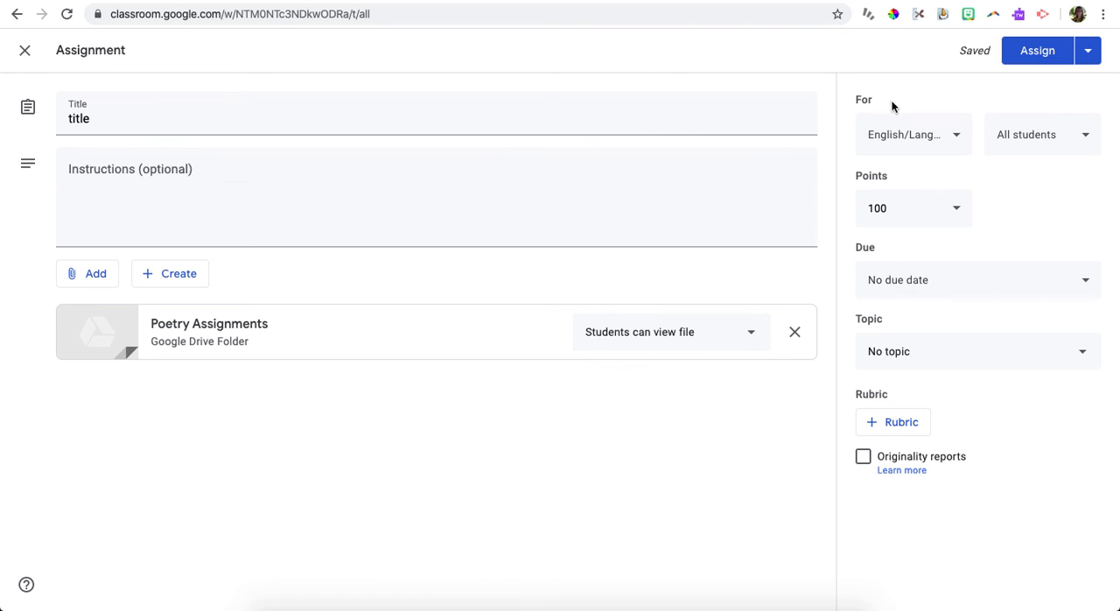
# Step: Put the assignment under the Week 3 topic and assign it to the class
pyautogui.click(895, 360)
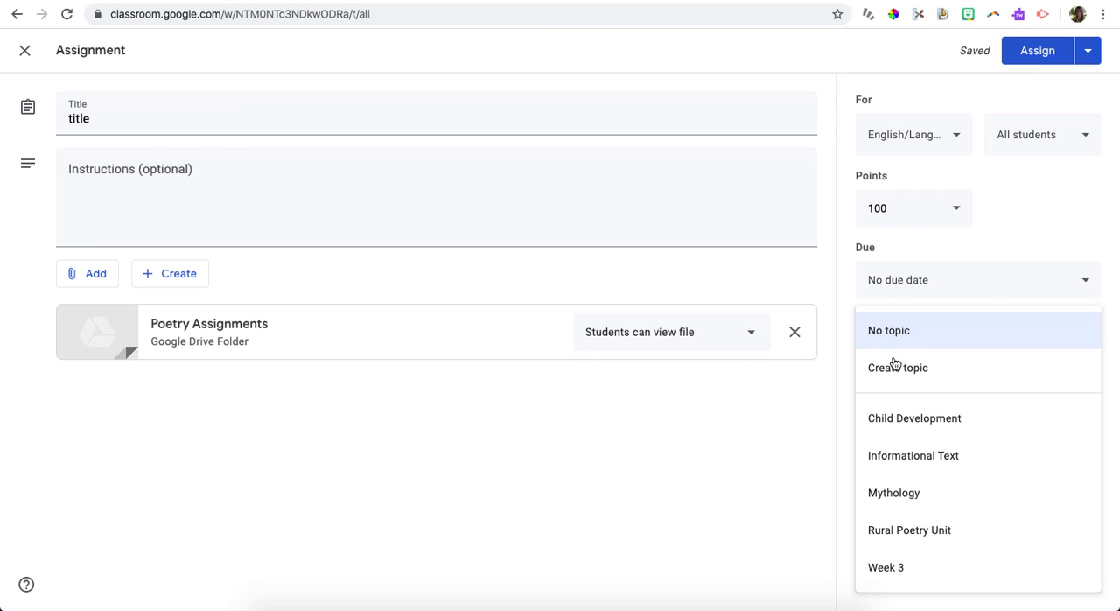
pyautogui.click(897, 571)
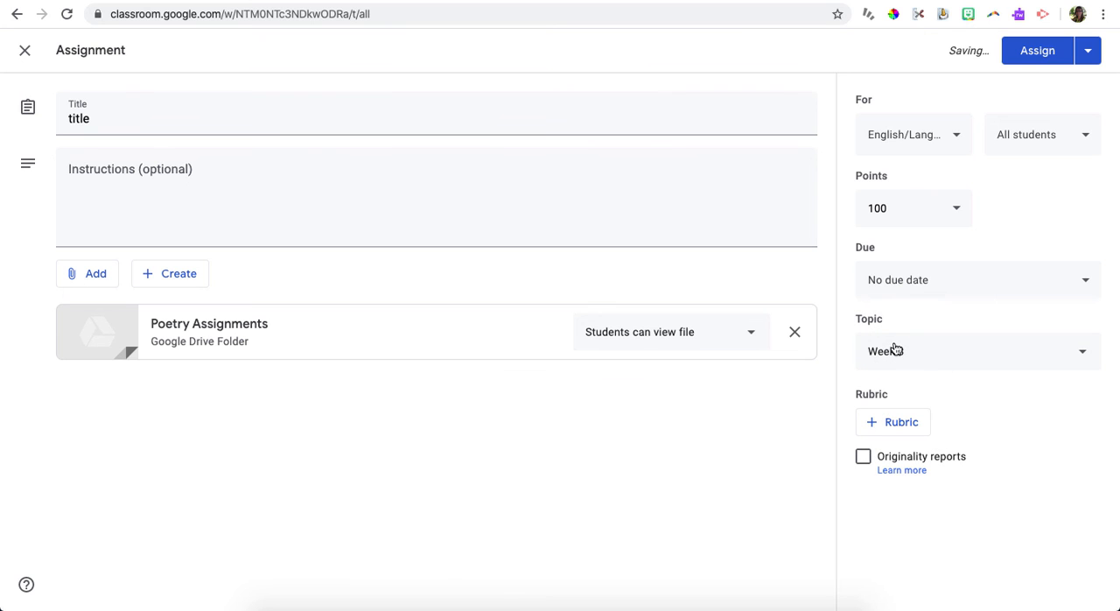
pyautogui.click(1044, 50)
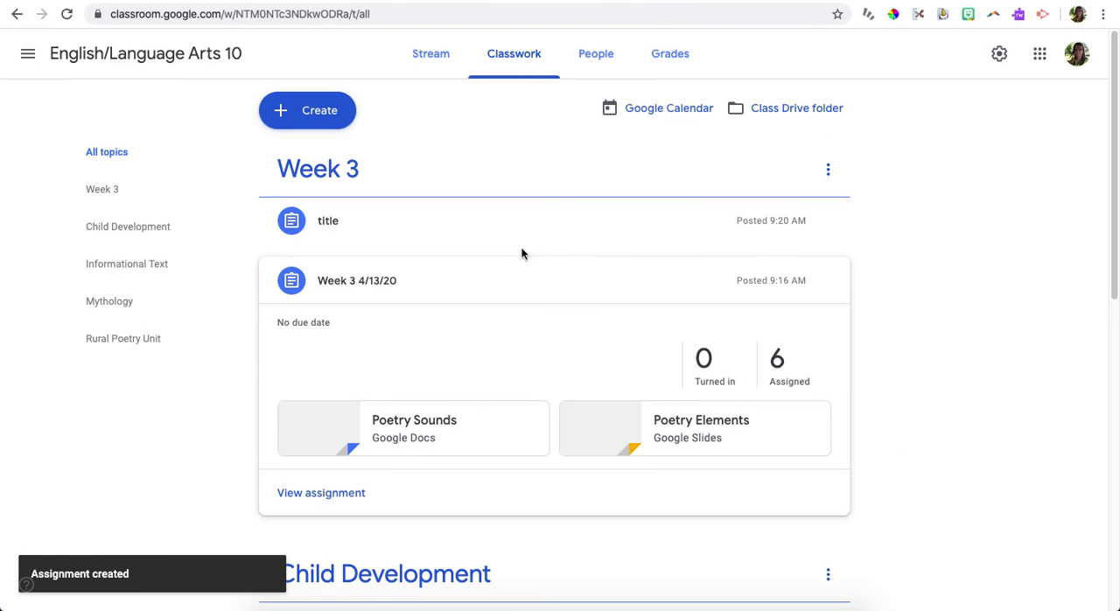
# Step: Expand the posted "title" assignment, view its attached Poetry Assignments folder in Drive, and return to Classwork
pyautogui.scroll(-1, 524, 253)
pyautogui.scroll(1, 529, 305)
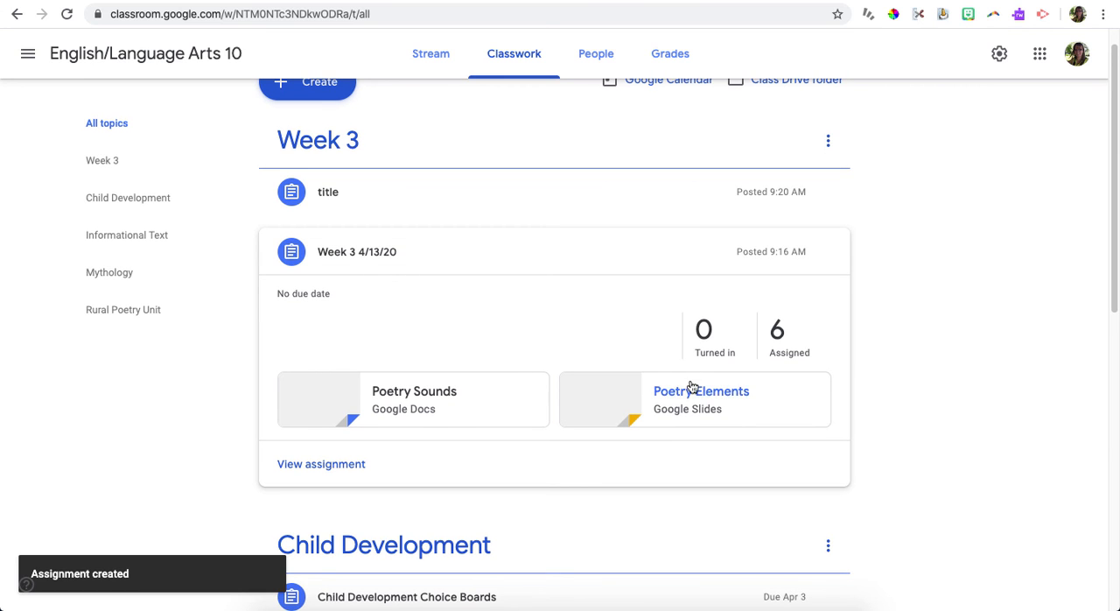
pyautogui.click(393, 203)
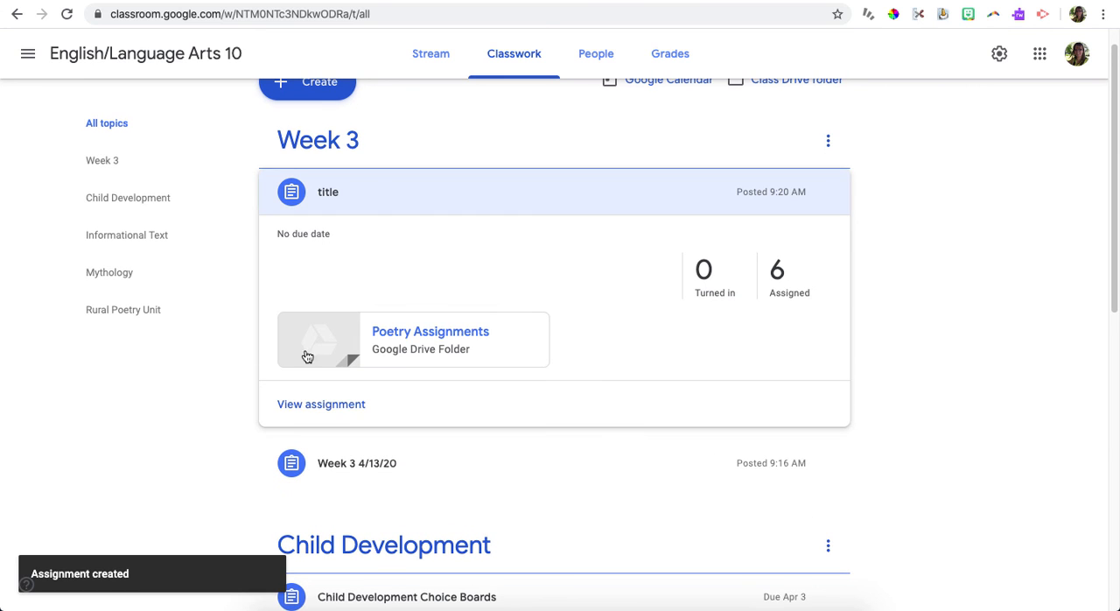
pyautogui.click(409, 345)
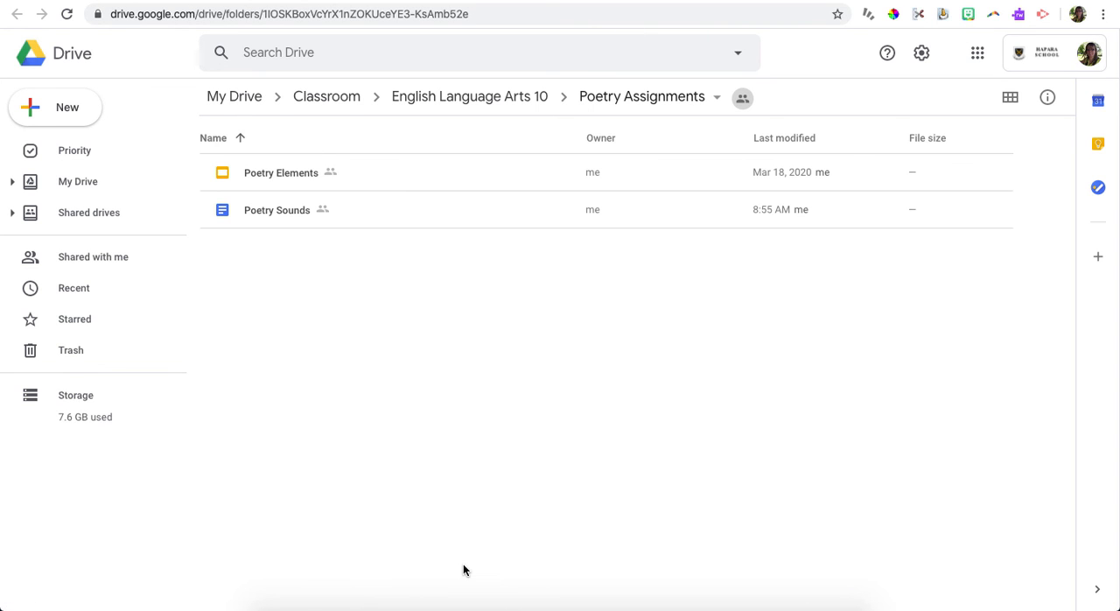
pyautogui.hotkey('ctrl', 'w')
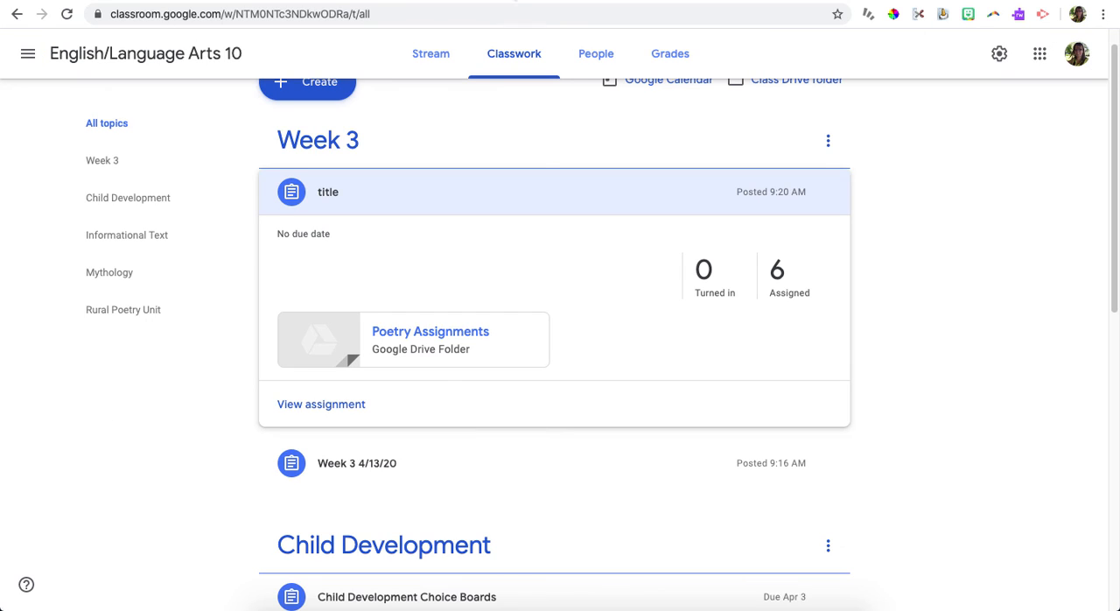
# Step: View the student work for the "title" assignment and open its instructions page
pyautogui.click(311, 405)
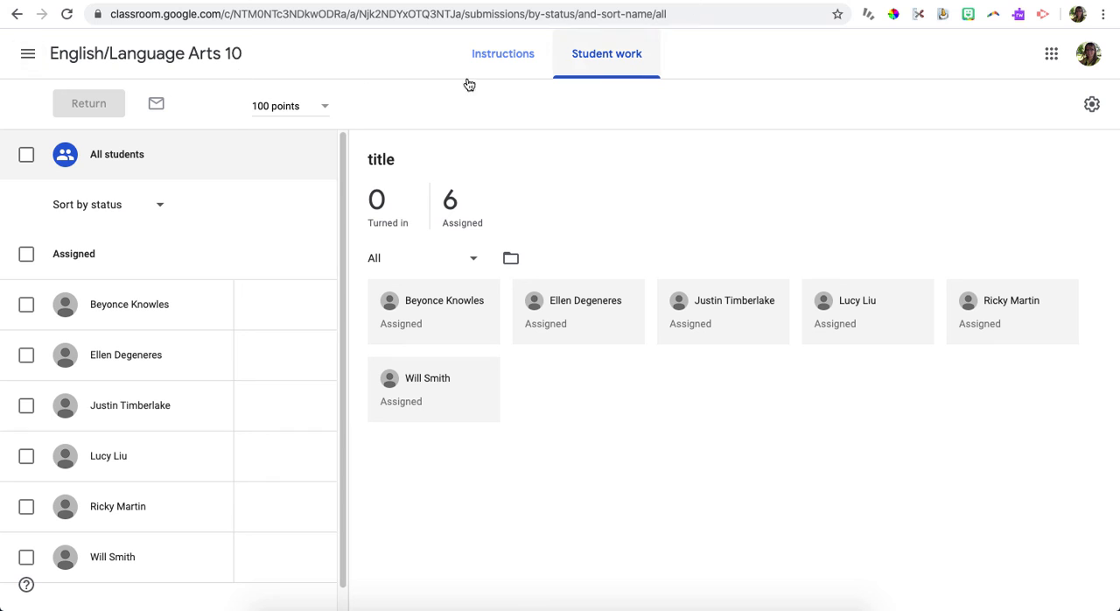
pyautogui.click(511, 66)
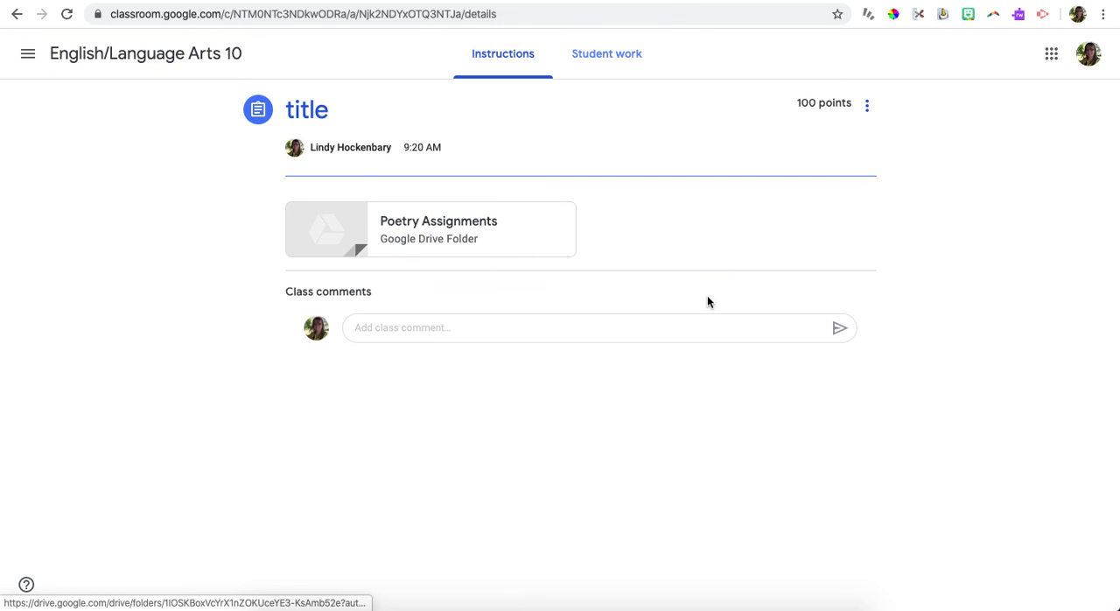